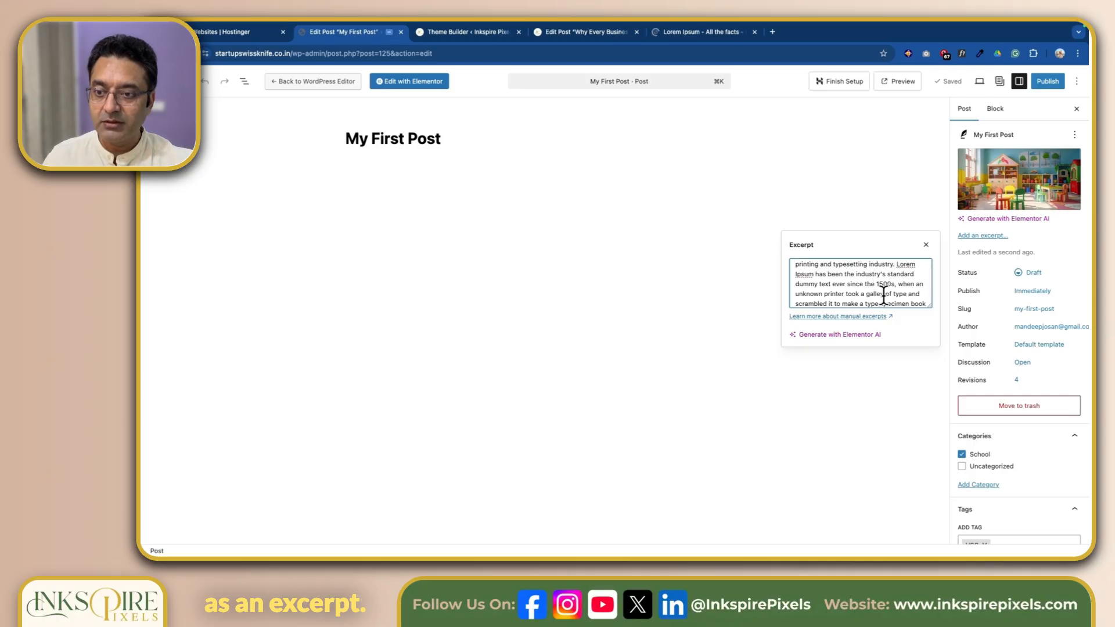
Step: Close the excerpt editor and open My First Post in the Elementor editor
{"action": "left_click", "coordinate": [907, 375]}
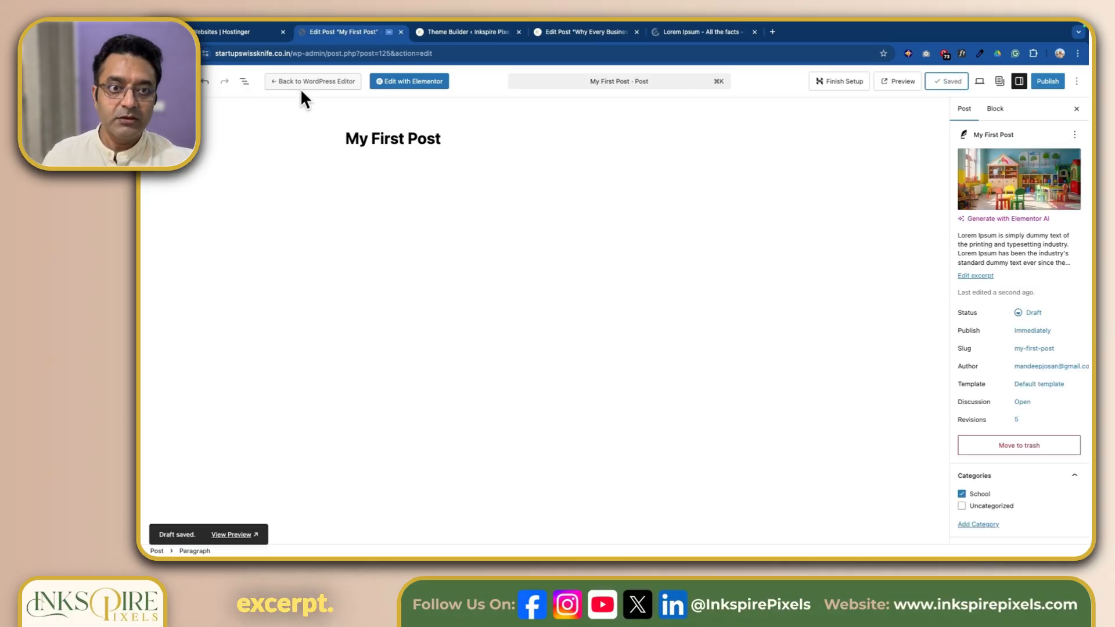
{"action": "left_click", "coordinate": [413, 82]}
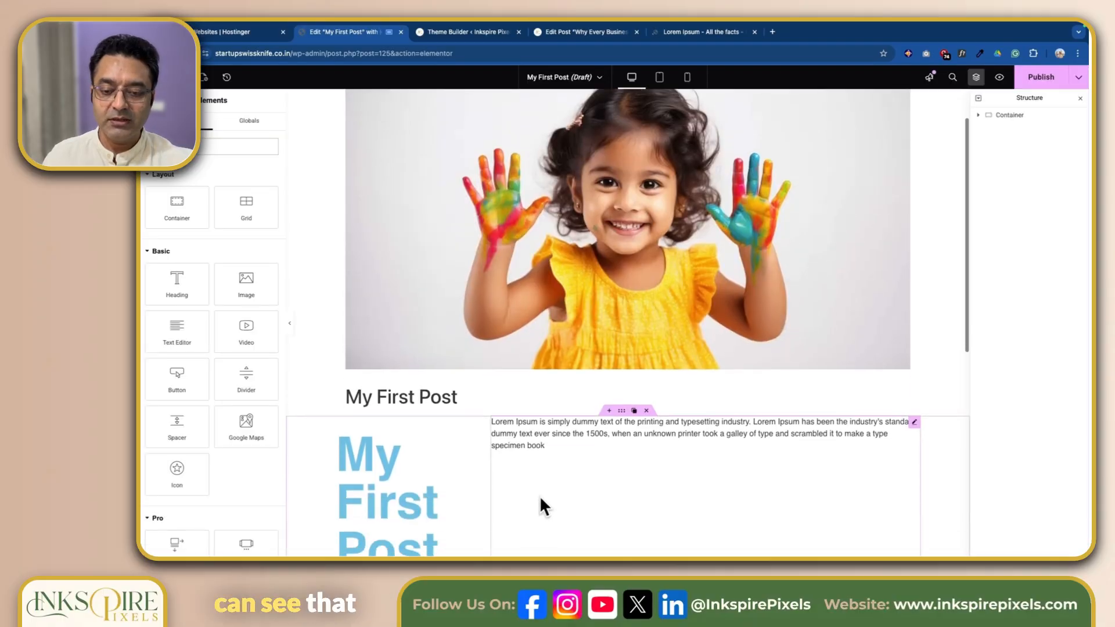
Step: Set the container holding the post title and excerpt to wrap its items onto multiple lines
{"action": "scroll", "coordinate": [541, 500], "scroll_direction": "down", "scroll_amount": 2}
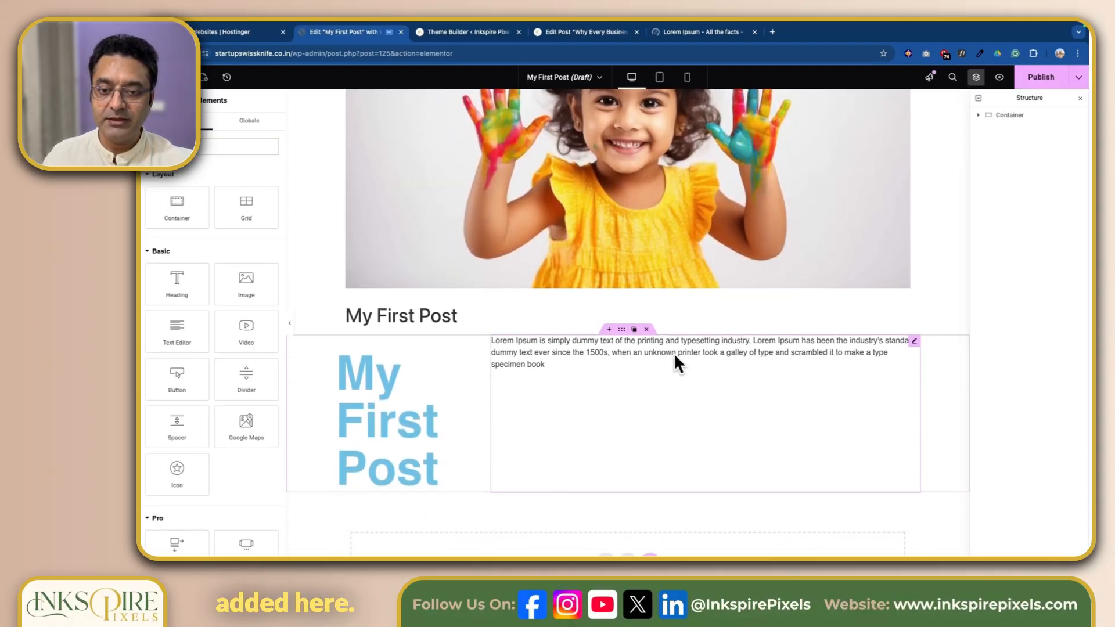
{"action": "left_click", "coordinate": [622, 329]}
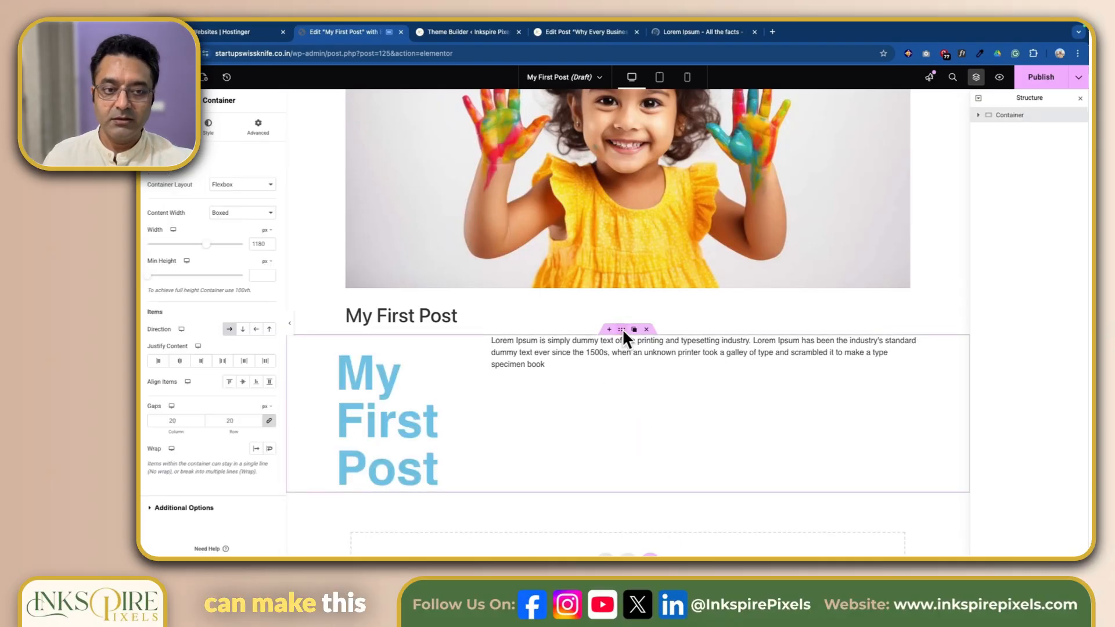
{"action": "left_click", "coordinate": [270, 449]}
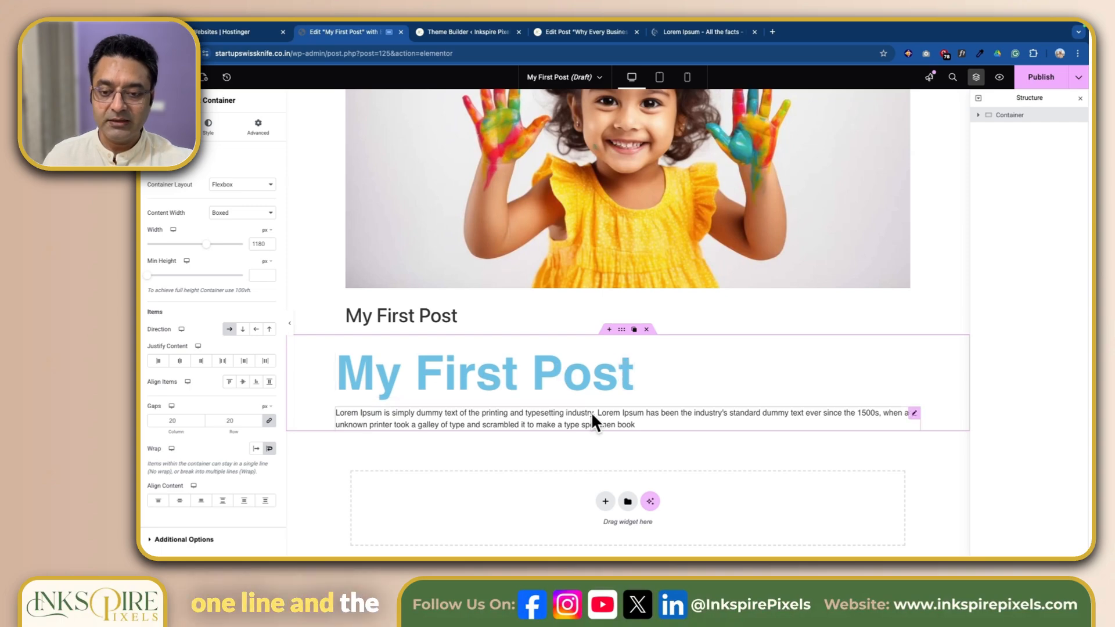
Step: Add a Featured Image widget below the post excerpt inside the container
{"action": "scroll", "coordinate": [572, 407], "scroll_direction": "down", "scroll_amount": 3}
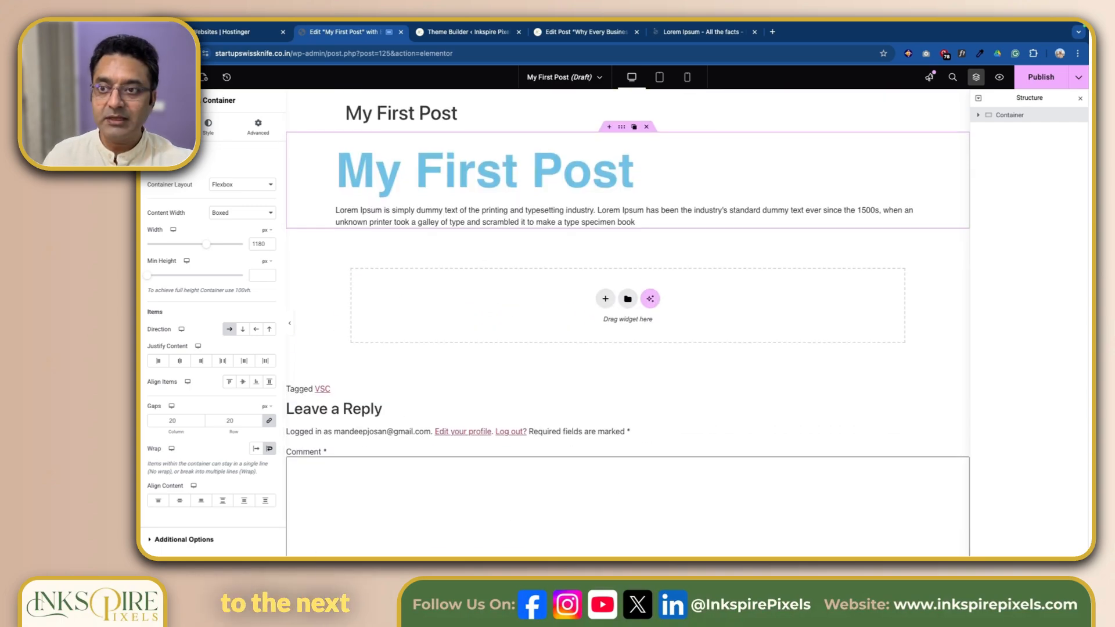
{"action": "left_click", "coordinate": [179, 78]}
{"action": "scroll", "coordinate": [246, 373], "scroll_direction": "down", "scroll_amount": 1}
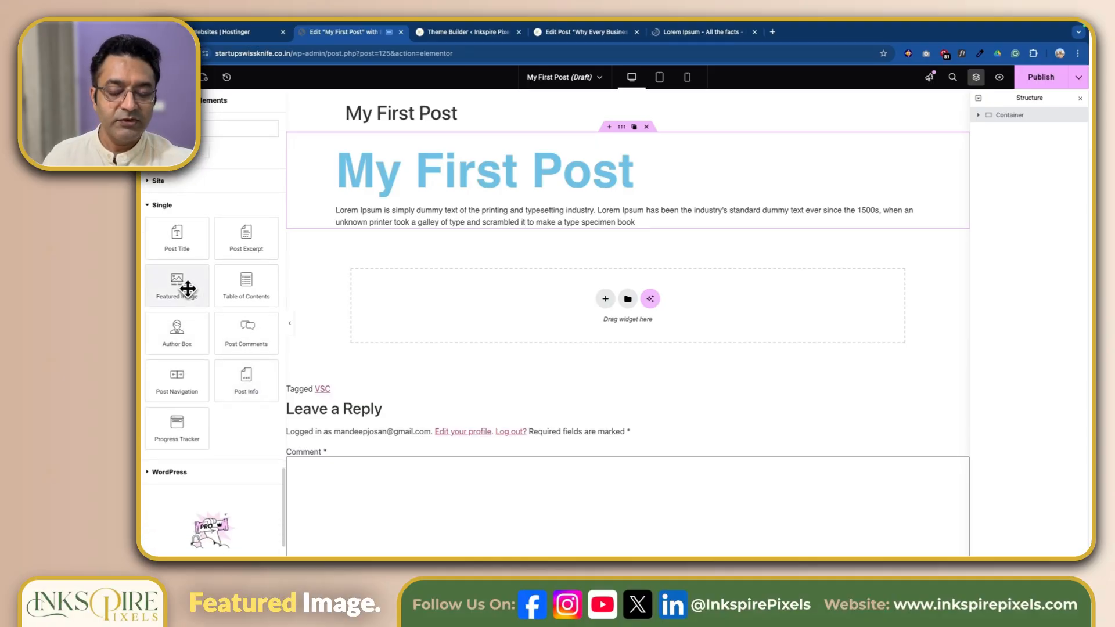
{"action": "left_click_drag", "start_coordinate": [188, 288], "coordinate": [670, 227]}
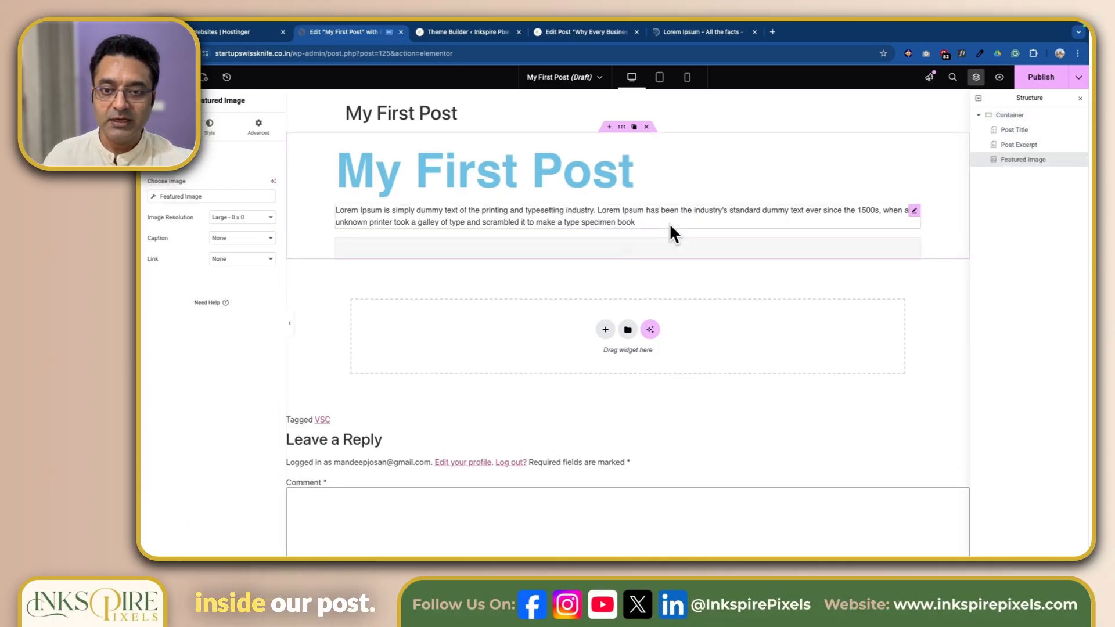
{"action": "scroll", "coordinate": [681, 368], "scroll_direction": "down", "scroll_amount": 3}
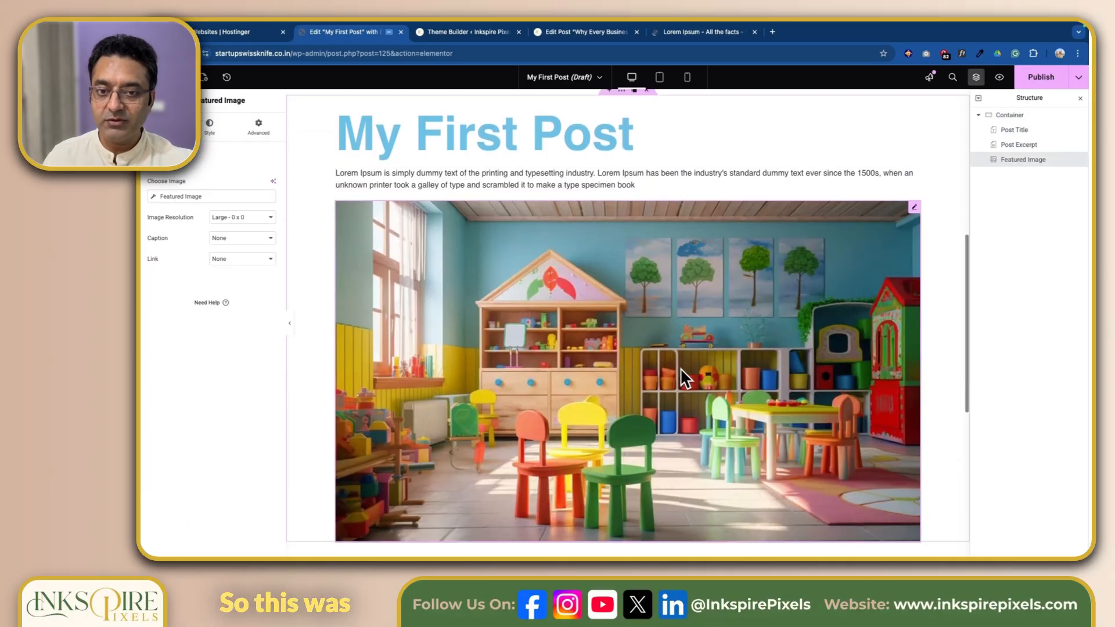
{"action": "scroll", "coordinate": [681, 368], "scroll_direction": "up", "scroll_amount": 2}
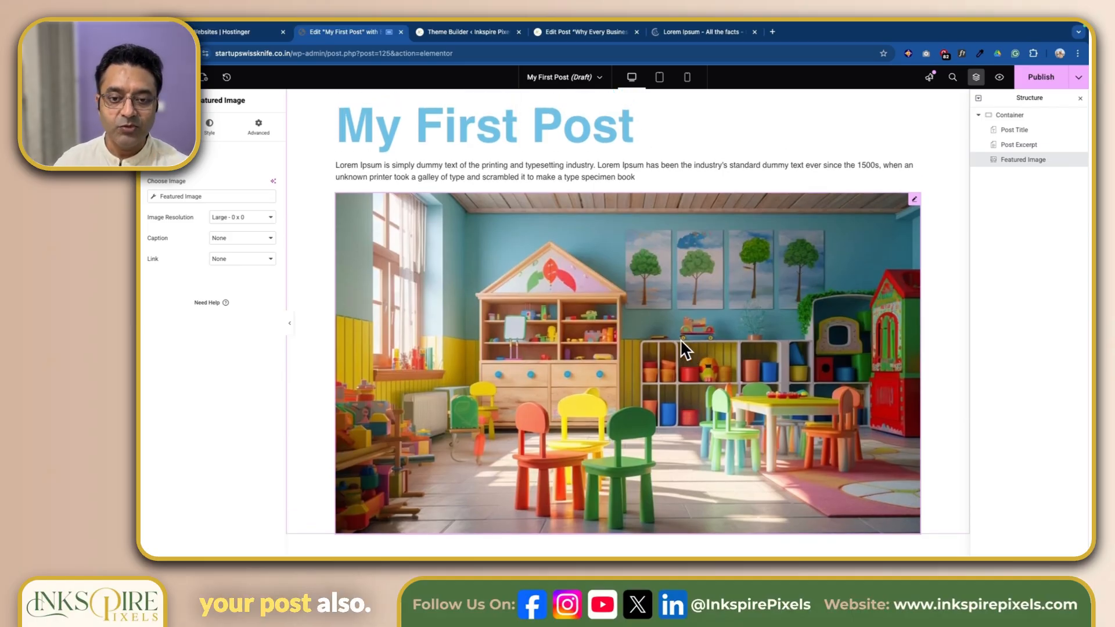
Step: Open the style settings of the Featured Image widget and give it a default box shadow
{"action": "left_click", "coordinate": [178, 77]}
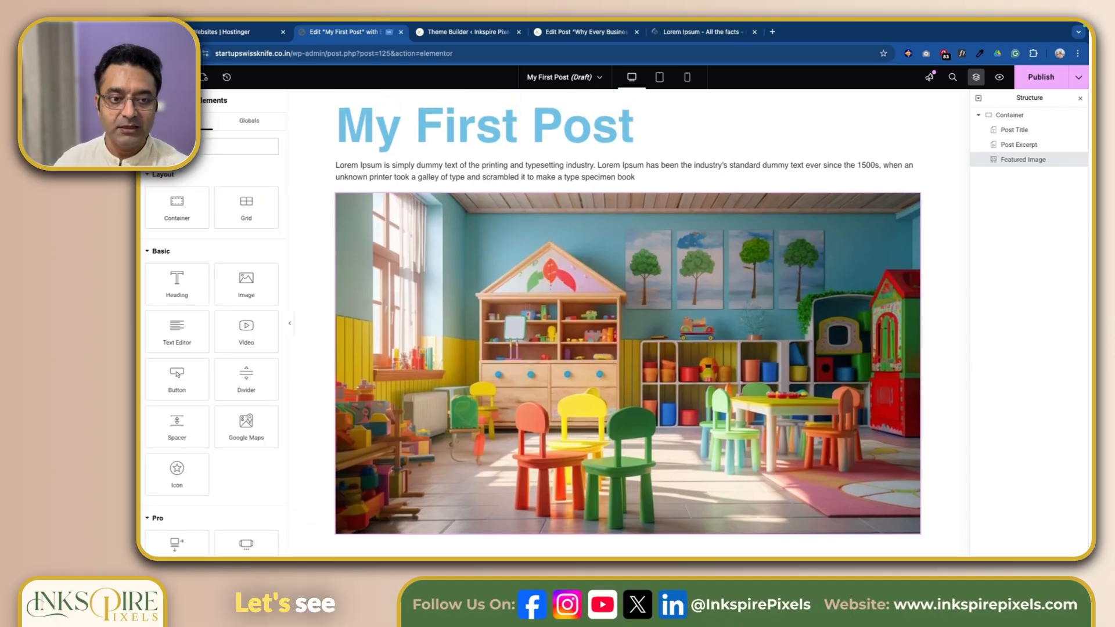
{"action": "left_click", "coordinate": [912, 198]}
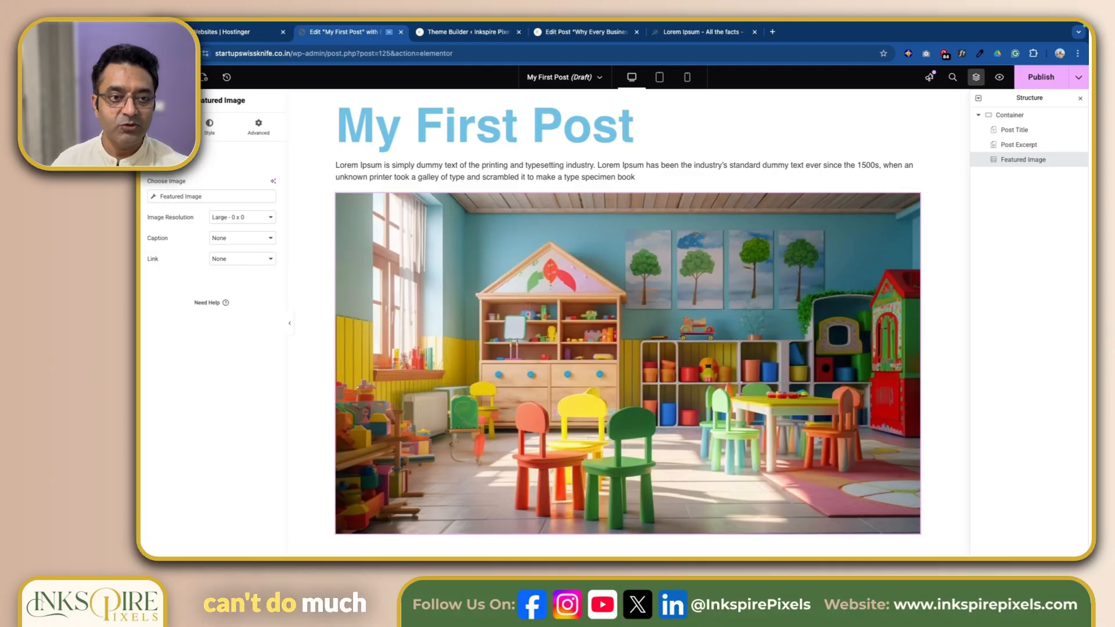
{"action": "left_click", "coordinate": [216, 125]}
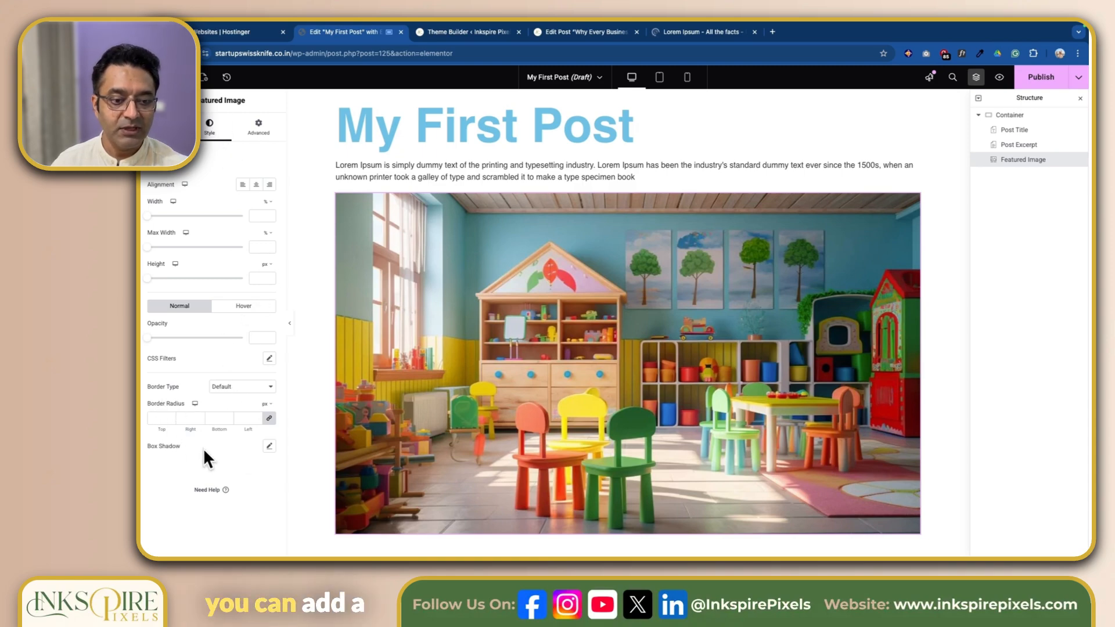
{"action": "left_click", "coordinate": [270, 445]}
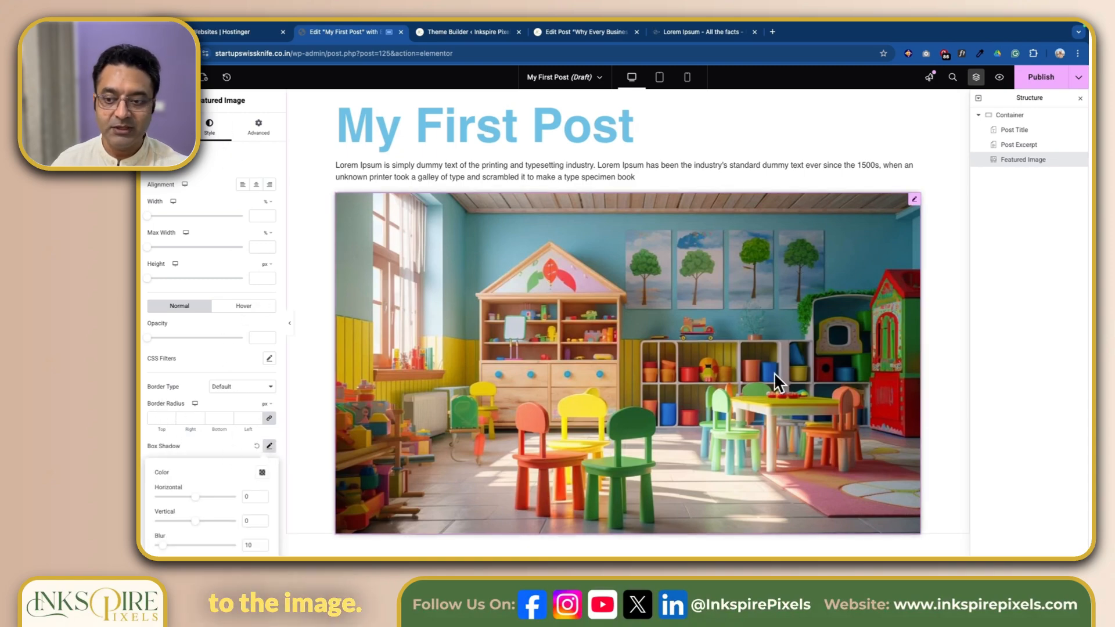
Step: Set the featured image's border radius to 20 px on all corners
{"action": "scroll", "coordinate": [192, 302], "scroll_direction": "down", "scroll_amount": 1}
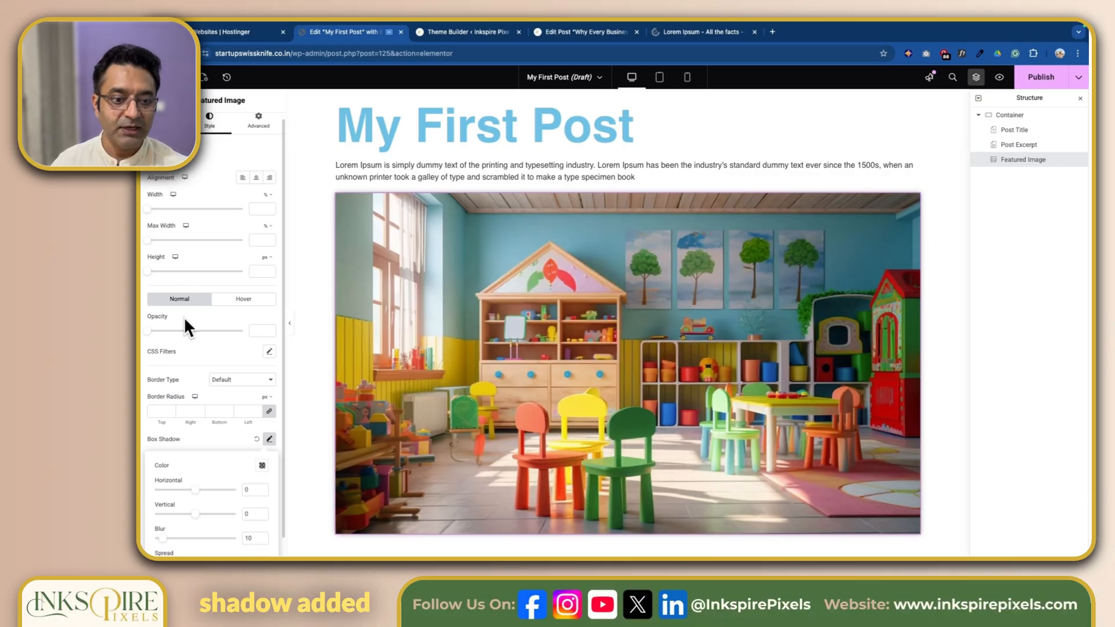
{"action": "left_click", "coordinate": [156, 412]}
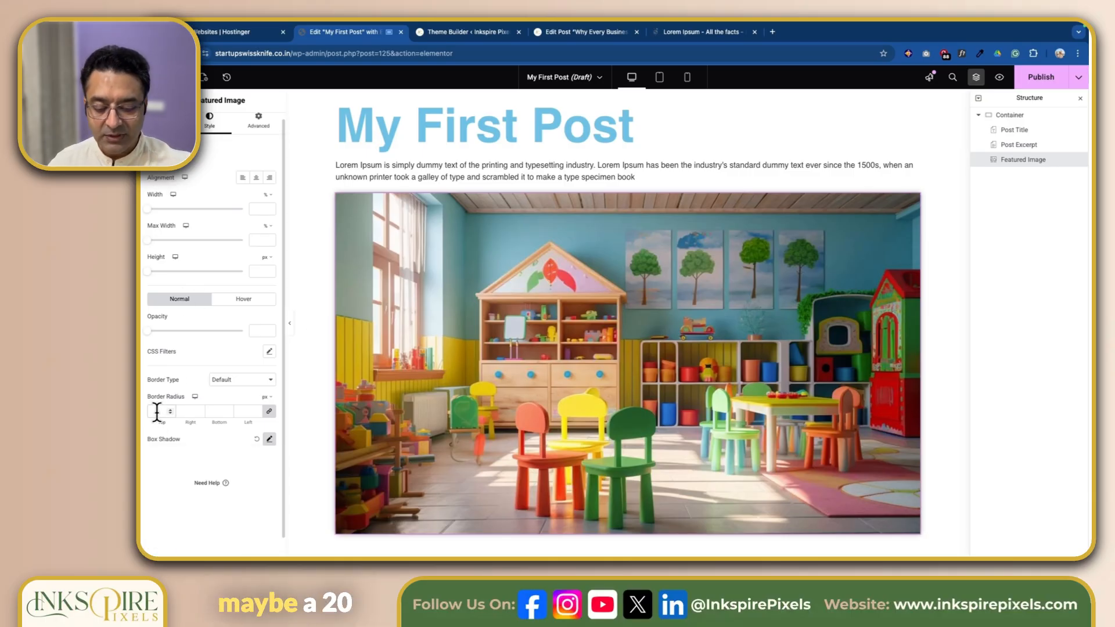
{"action": "type", "text": "20"}
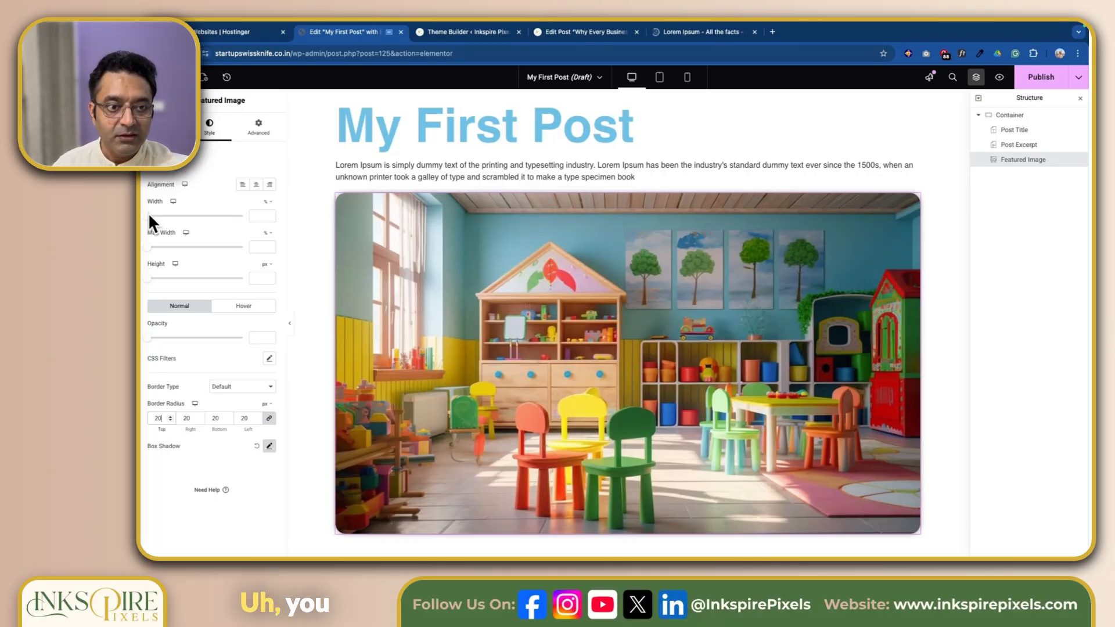
Step: Set the featured image's width to 61% and move it above the Post Excerpt in the container
{"action": "left_click_drag", "start_coordinate": [149, 214], "coordinate": [206, 215]}
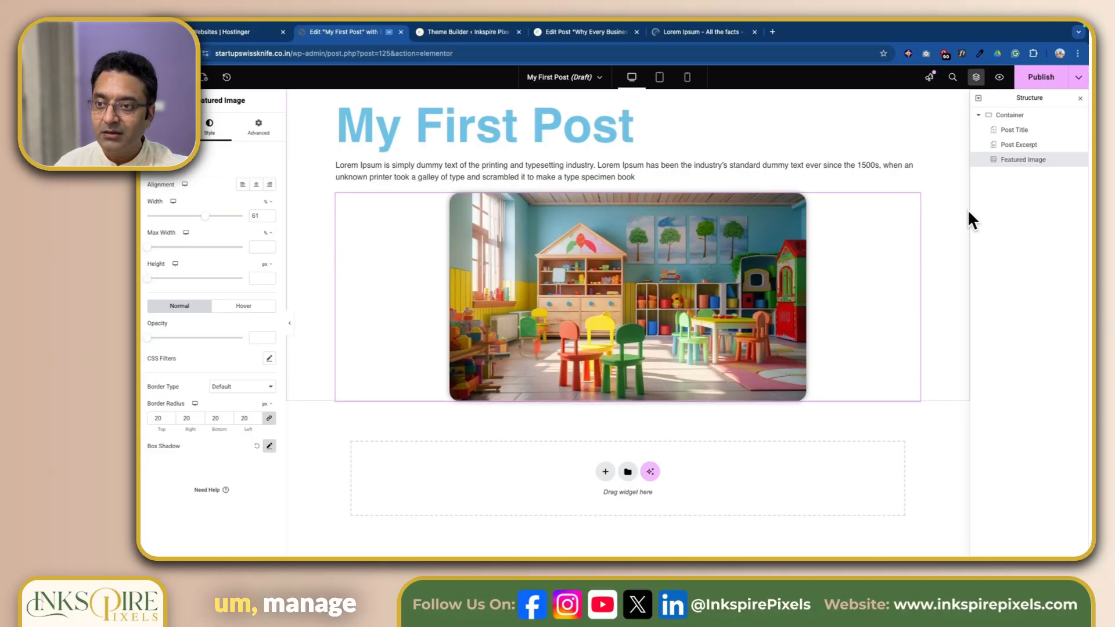
{"action": "left_click_drag", "start_coordinate": [1024, 159], "coordinate": [1020, 140]}
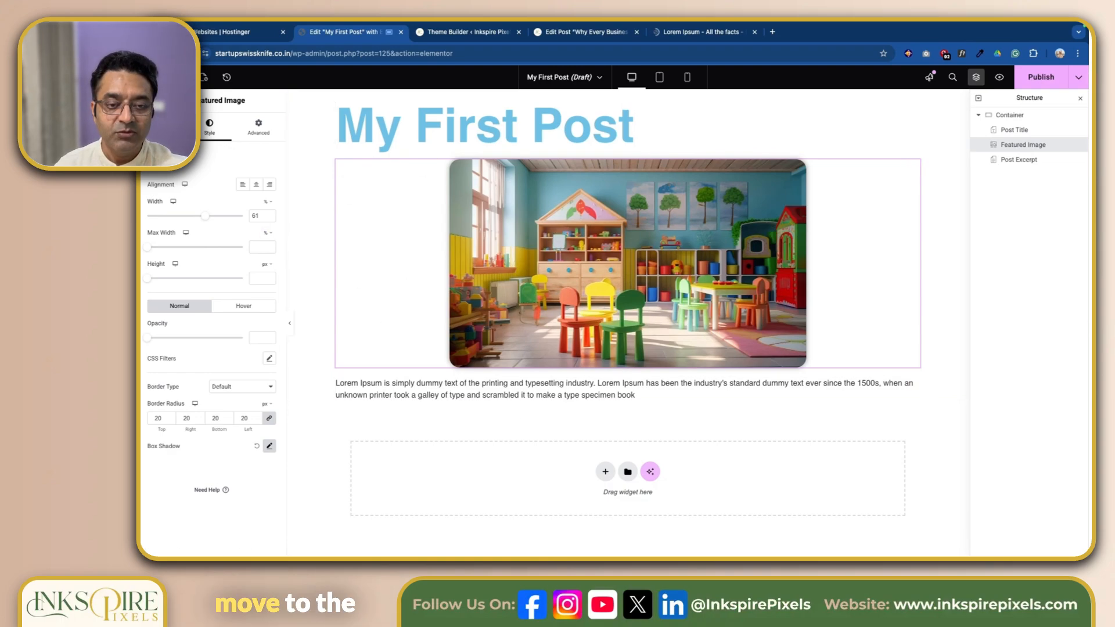
Step: Collapse the Basic and Pro widget categories and look through the Single widgets
{"action": "left_click", "coordinate": [181, 78]}
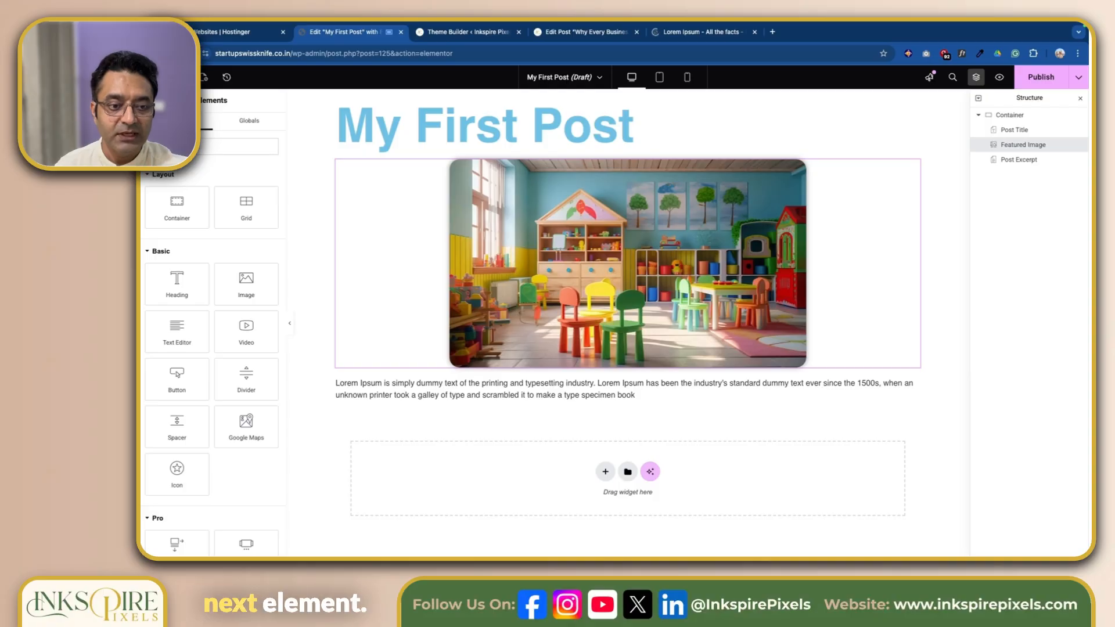
{"action": "left_click", "coordinate": [149, 250]}
{"action": "left_click", "coordinate": [146, 274]}
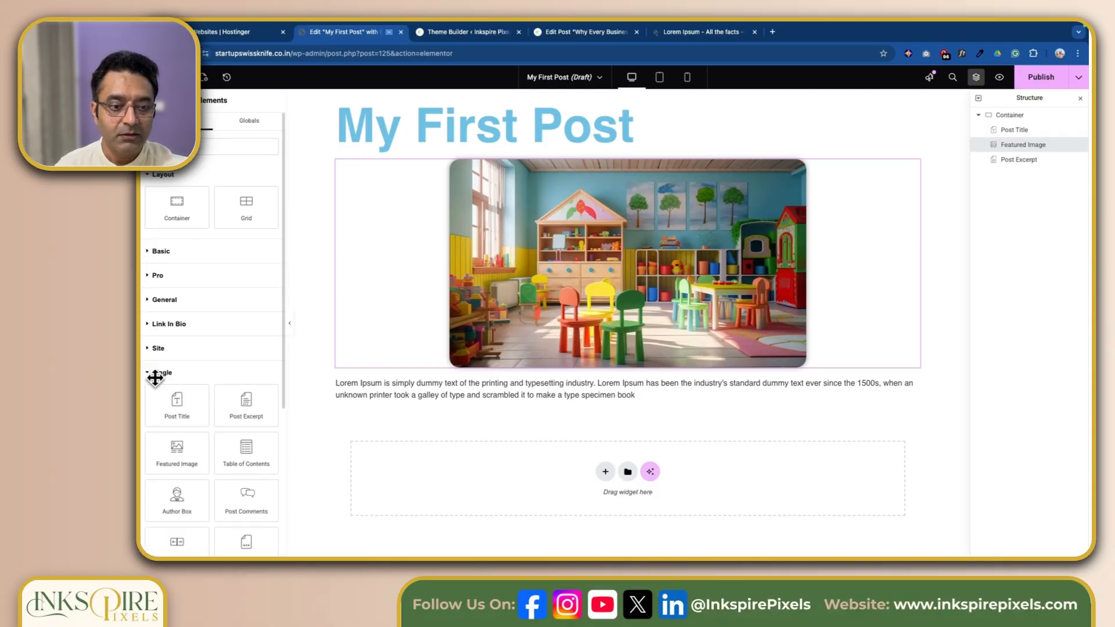
{"action": "scroll", "coordinate": [235, 362], "scroll_direction": "down", "scroll_amount": 1}
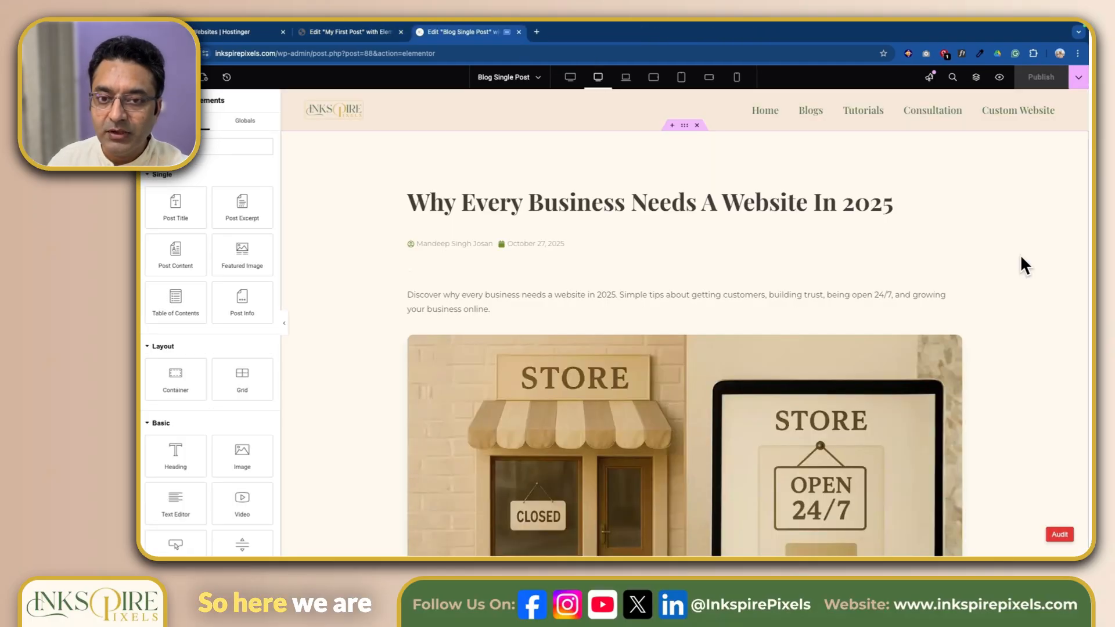
Step: Inspect the Post Title, Post Info, Post Excerpt and Featured Image widgets of the Blog Single Post template
{"action": "scroll", "coordinate": [1021, 257], "scroll_direction": "down", "scroll_amount": 1}
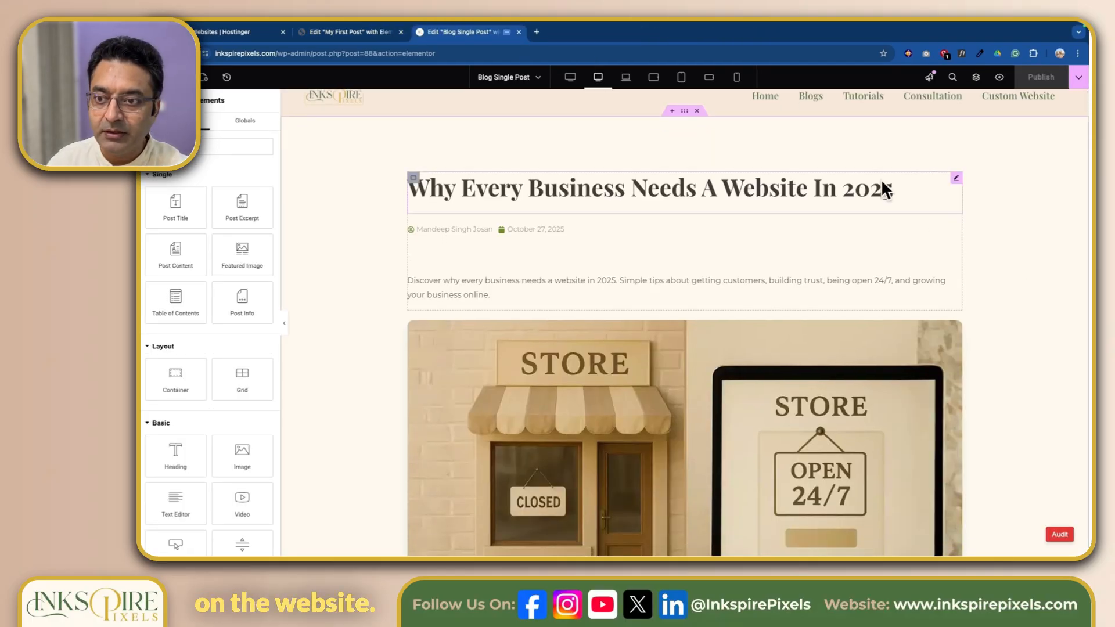
{"action": "left_click", "coordinate": [956, 178]}
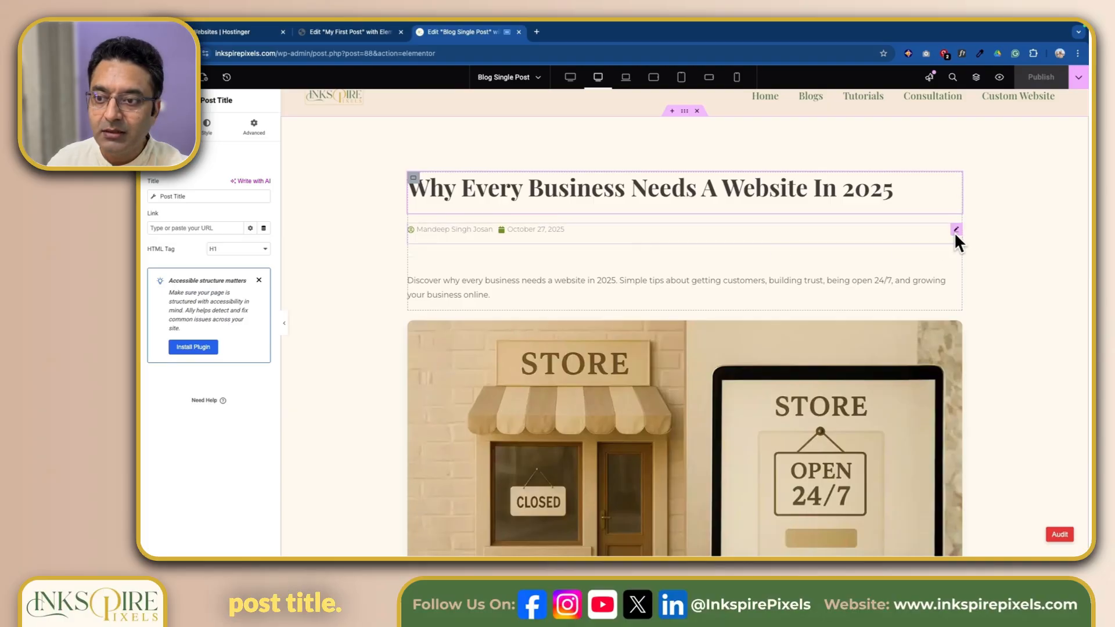
{"action": "left_click", "coordinate": [956, 231]}
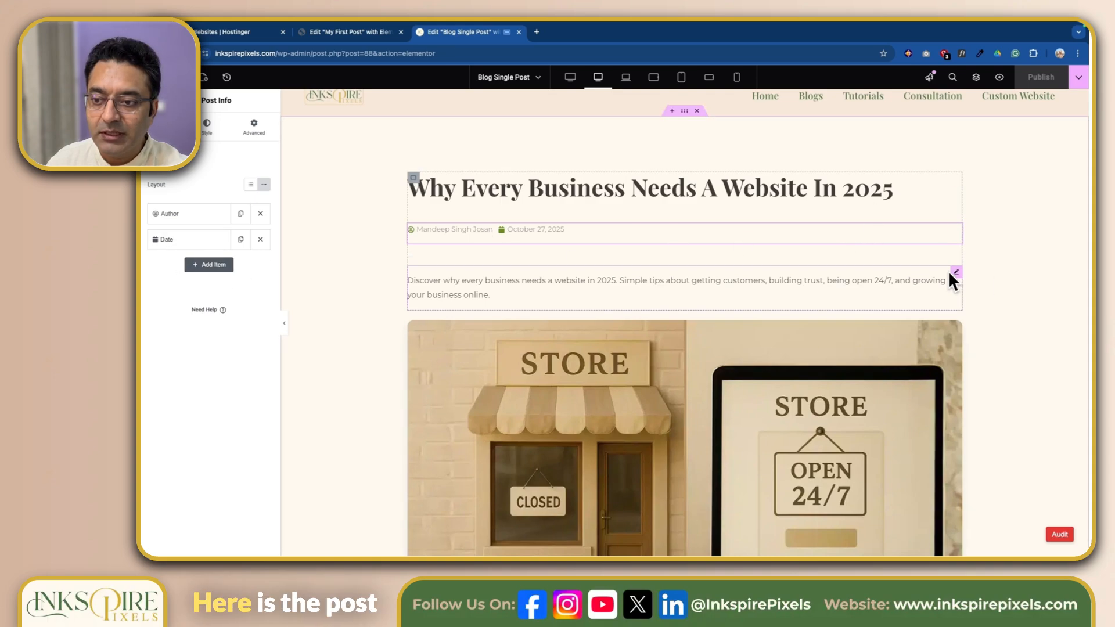
{"action": "left_click", "coordinate": [955, 272]}
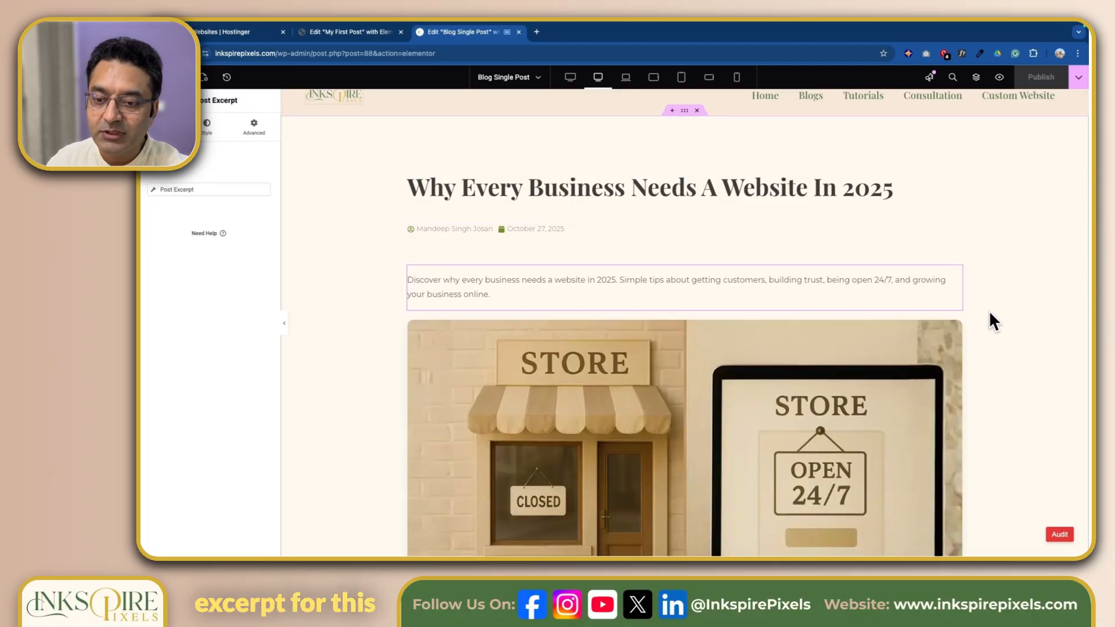
{"action": "scroll", "coordinate": [990, 319], "scroll_direction": "down", "scroll_amount": 3}
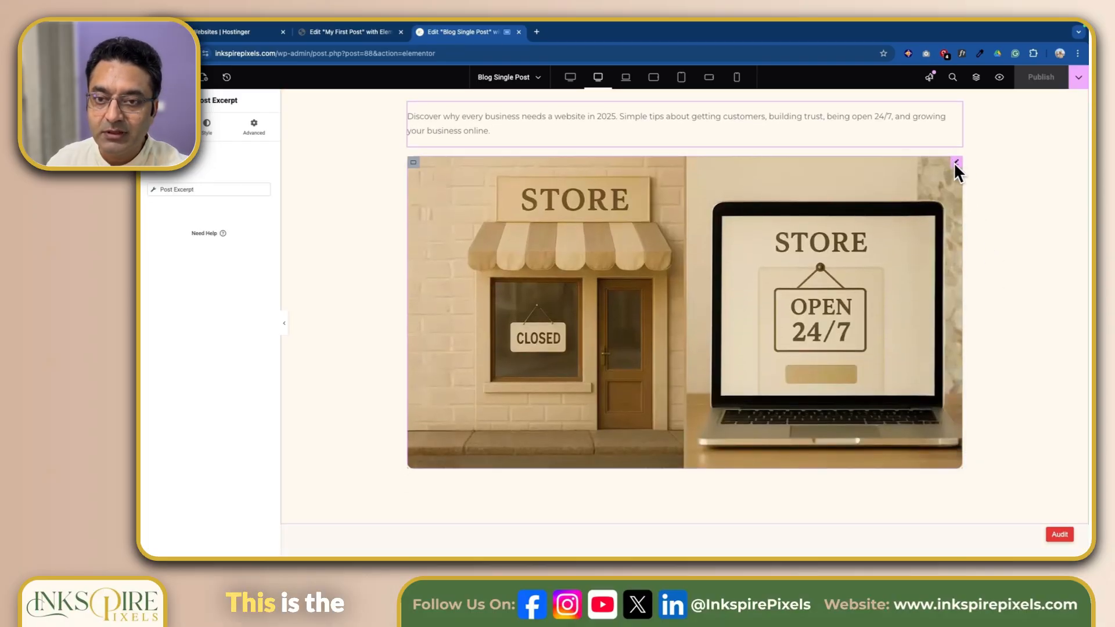
{"action": "left_click", "coordinate": [955, 162]}
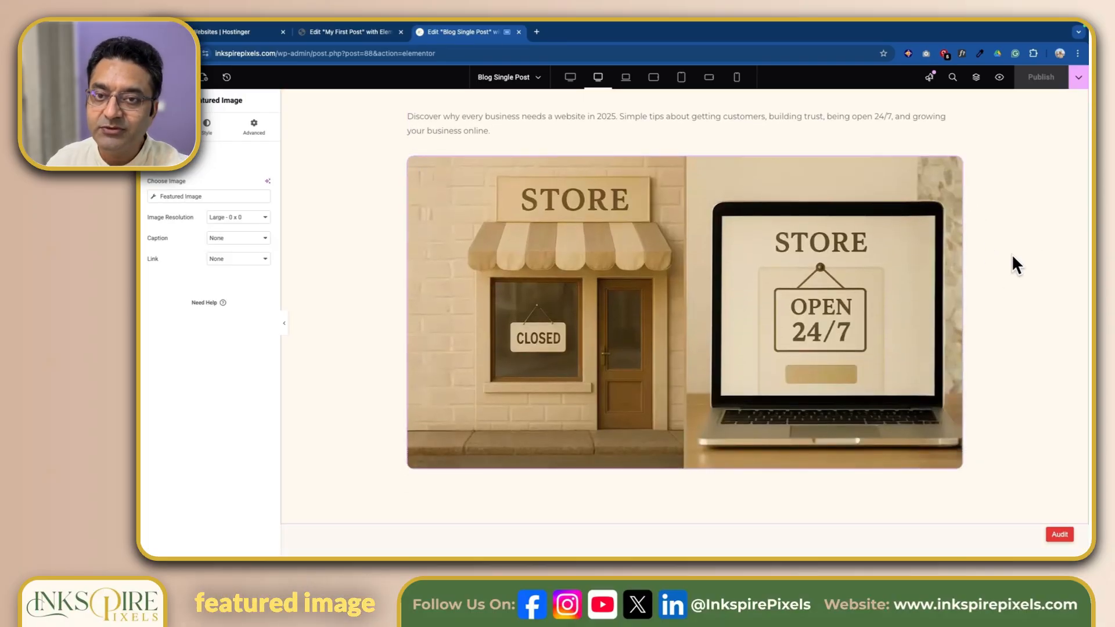
Step: Open the Table of Contents widget under Quick Links and add H4 to its included anchor tags
{"action": "scroll", "coordinate": [1012, 253], "scroll_direction": "down", "scroll_amount": 3}
{"action": "scroll", "coordinate": [1011, 253], "scroll_direction": "down", "scroll_amount": 4}
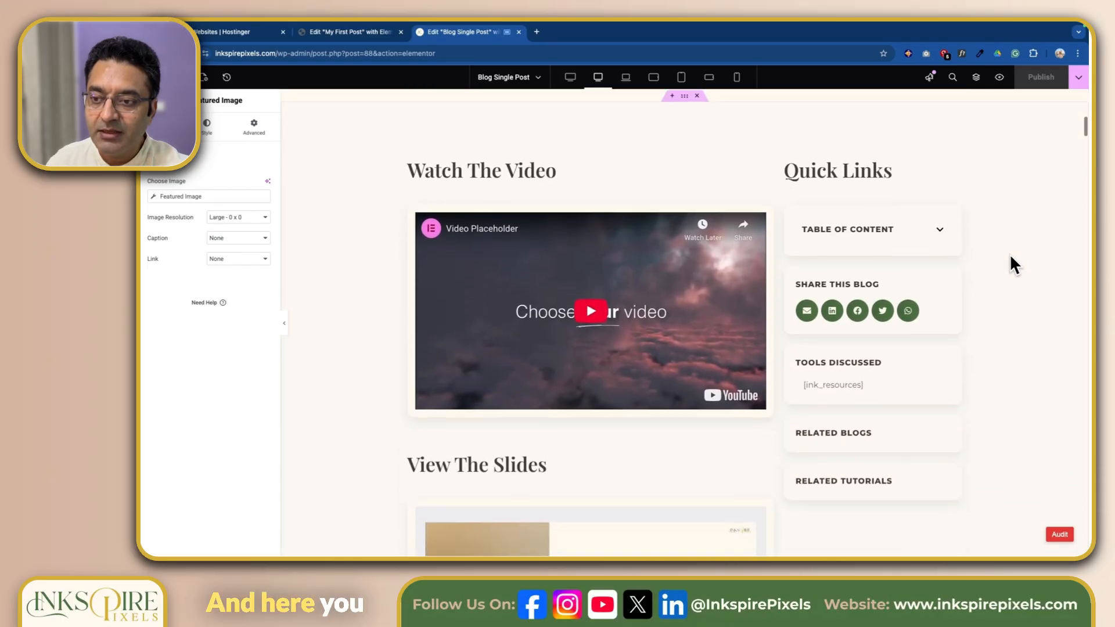
{"action": "left_click", "coordinate": [940, 215]}
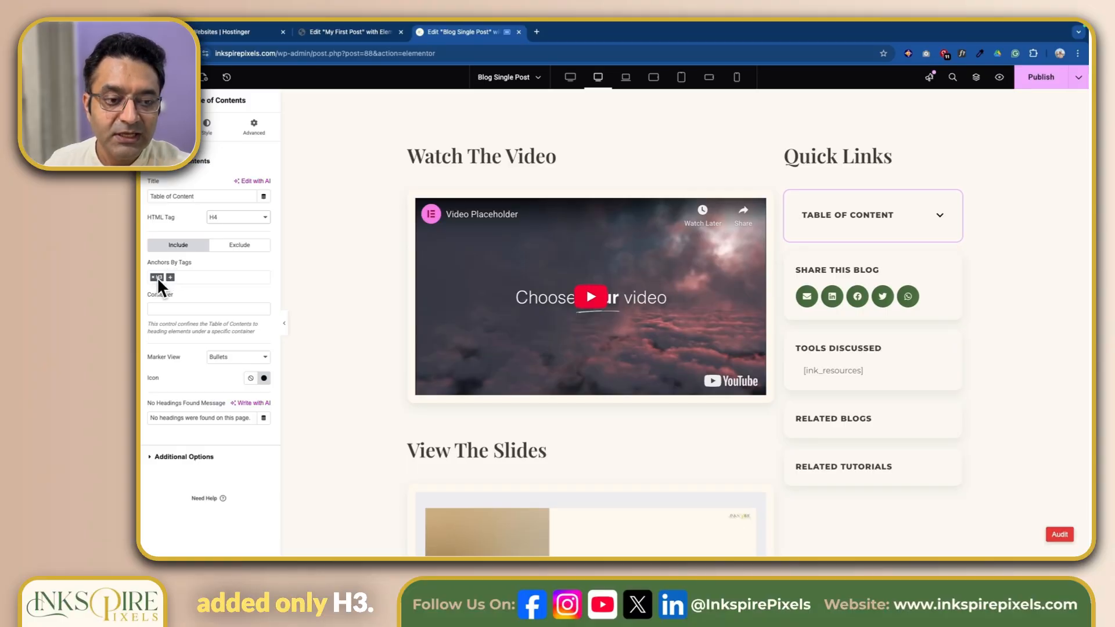
{"action": "scroll", "coordinate": [371, 287], "scroll_direction": "down", "scroll_amount": 7}
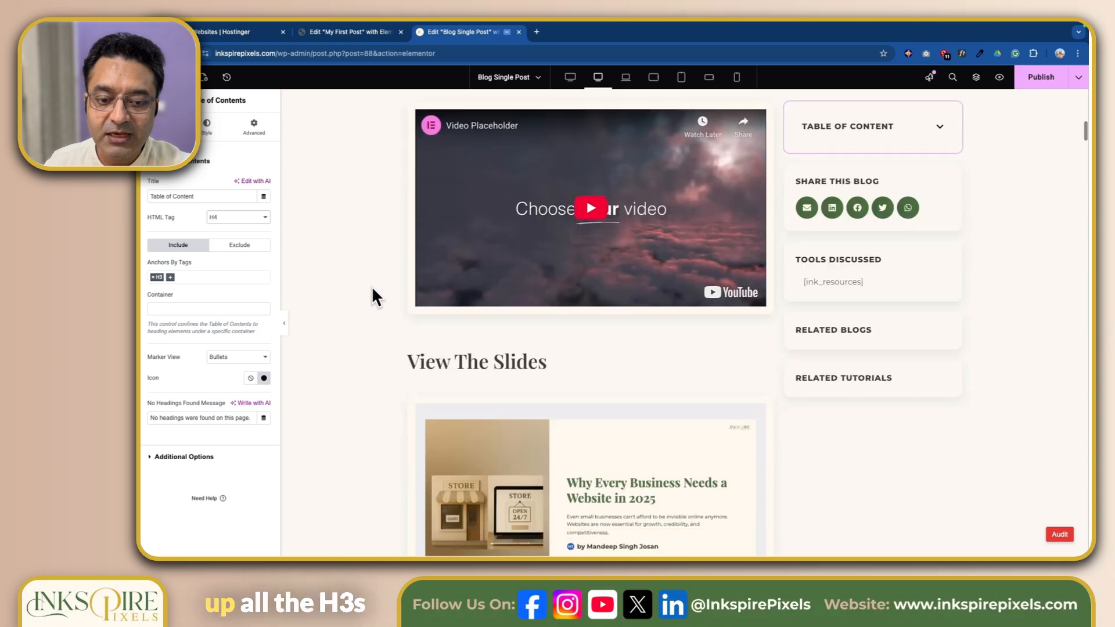
{"action": "scroll", "coordinate": [372, 288], "scroll_direction": "down", "scroll_amount": 10}
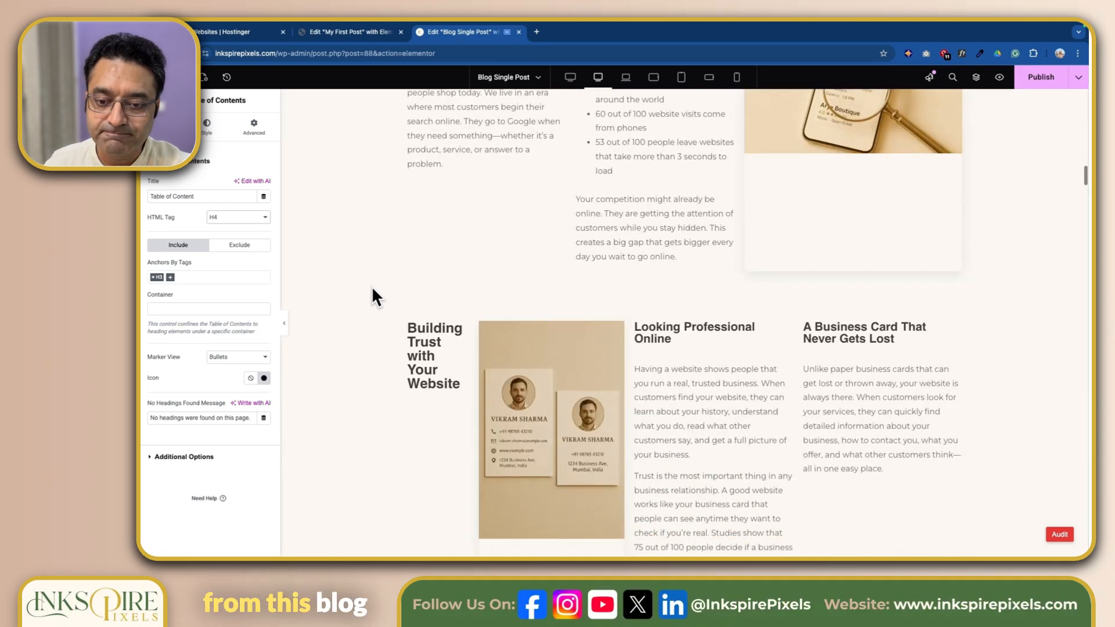
{"action": "scroll", "coordinate": [372, 289], "scroll_direction": "up", "scroll_amount": 8}
{"action": "scroll", "coordinate": [371, 286], "scroll_direction": "up", "scroll_amount": 8}
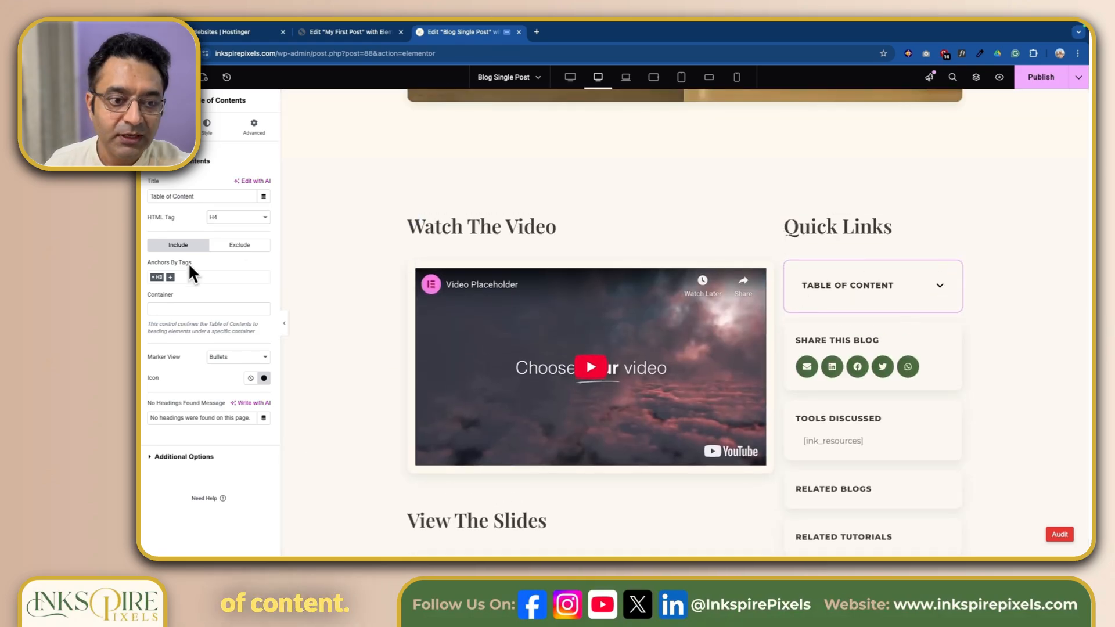
{"action": "left_click", "coordinate": [176, 277]}
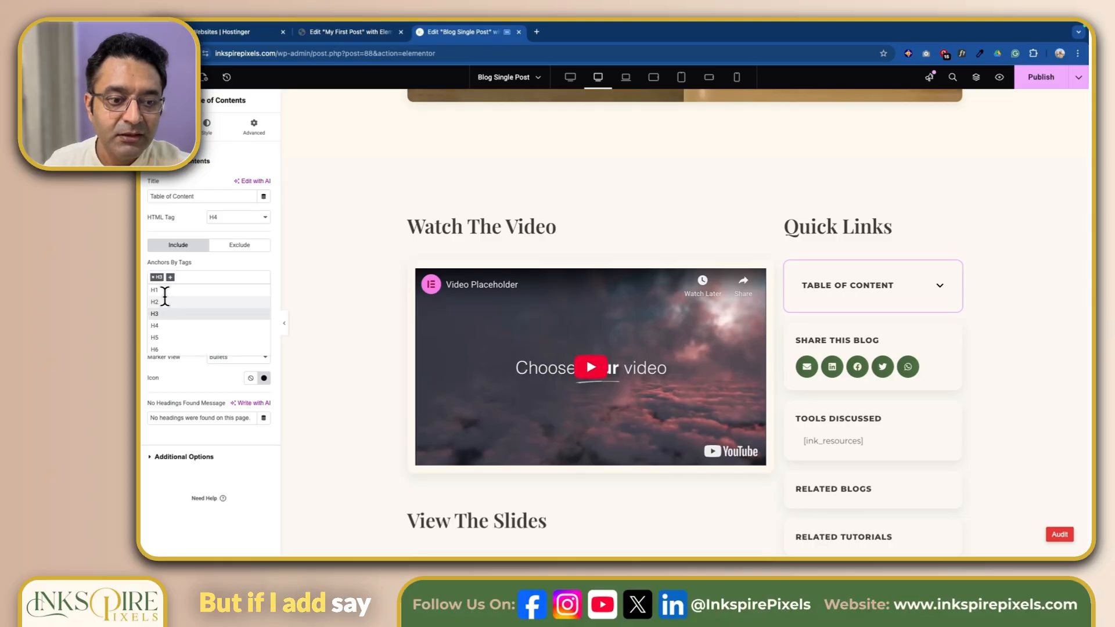
{"action": "left_click", "coordinate": [180, 325]}
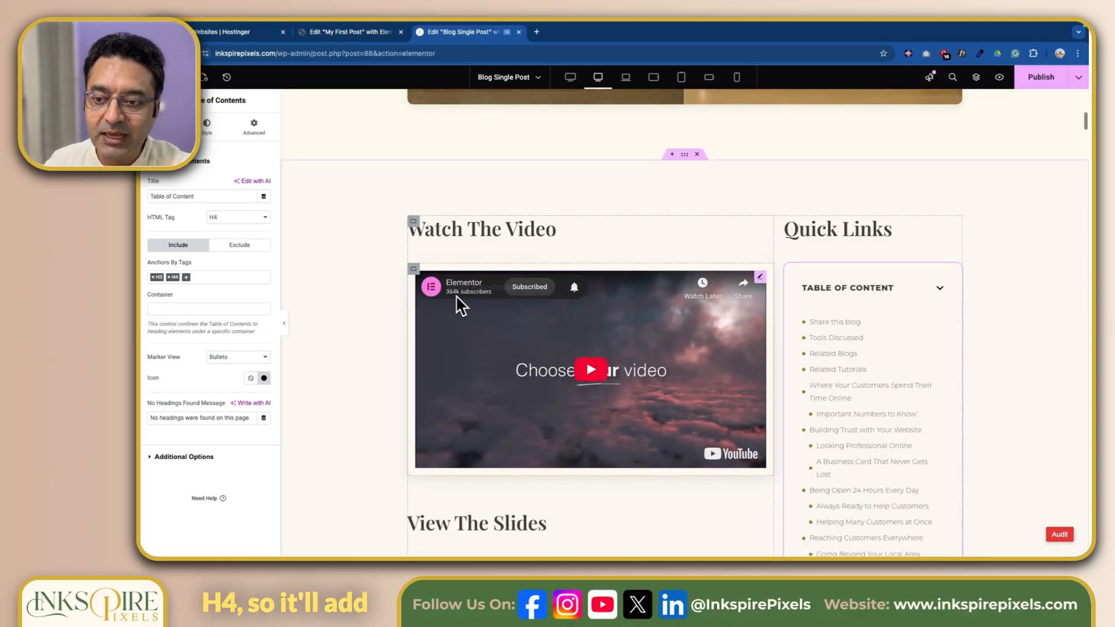
Step: Remove H4 from the Table of Contents' included anchor tags and compare the remaining entries with the article's headings
{"action": "scroll", "coordinate": [936, 340], "scroll_direction": "down", "scroll_amount": 4}
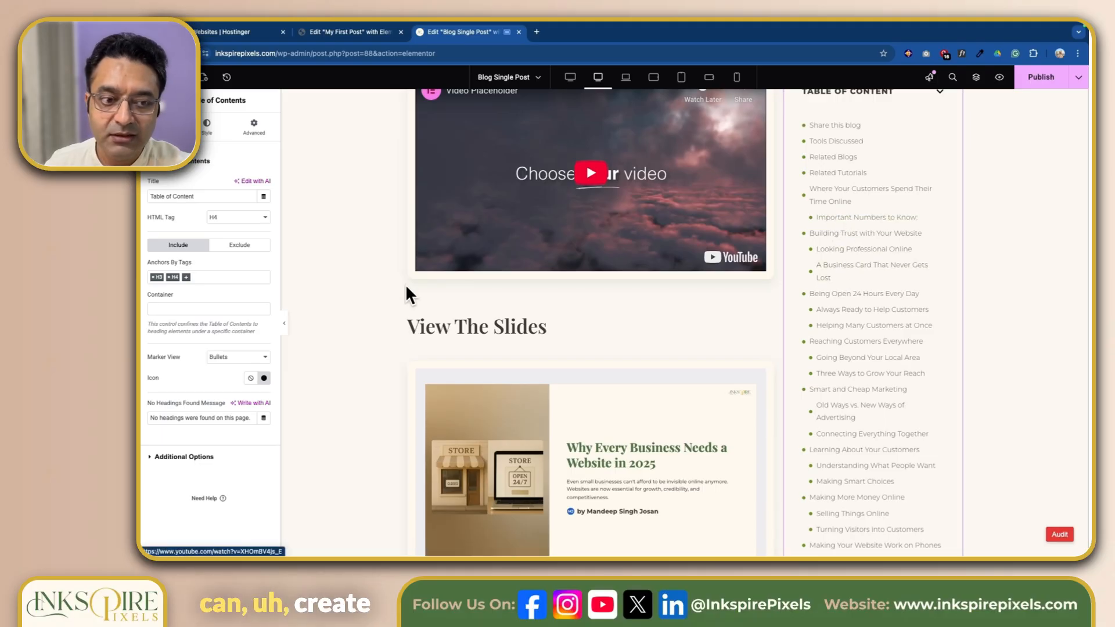
{"action": "left_click", "coordinate": [168, 278]}
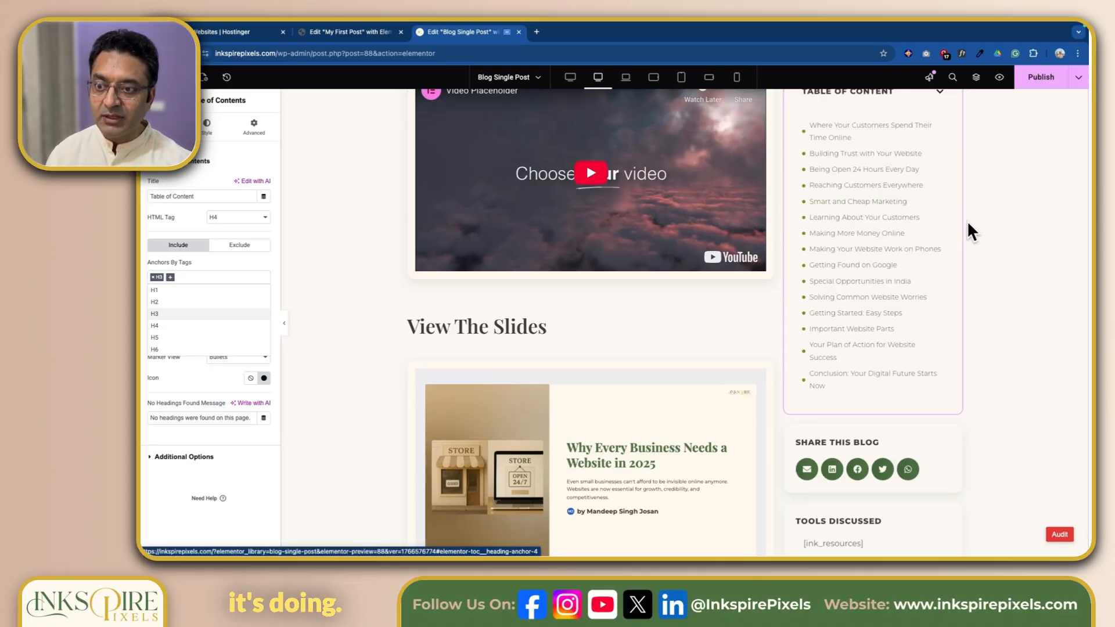
{"action": "scroll", "coordinate": [992, 241], "scroll_direction": "down", "scroll_amount": 7}
{"action": "scroll", "coordinate": [992, 242], "scroll_direction": "down", "scroll_amount": 6}
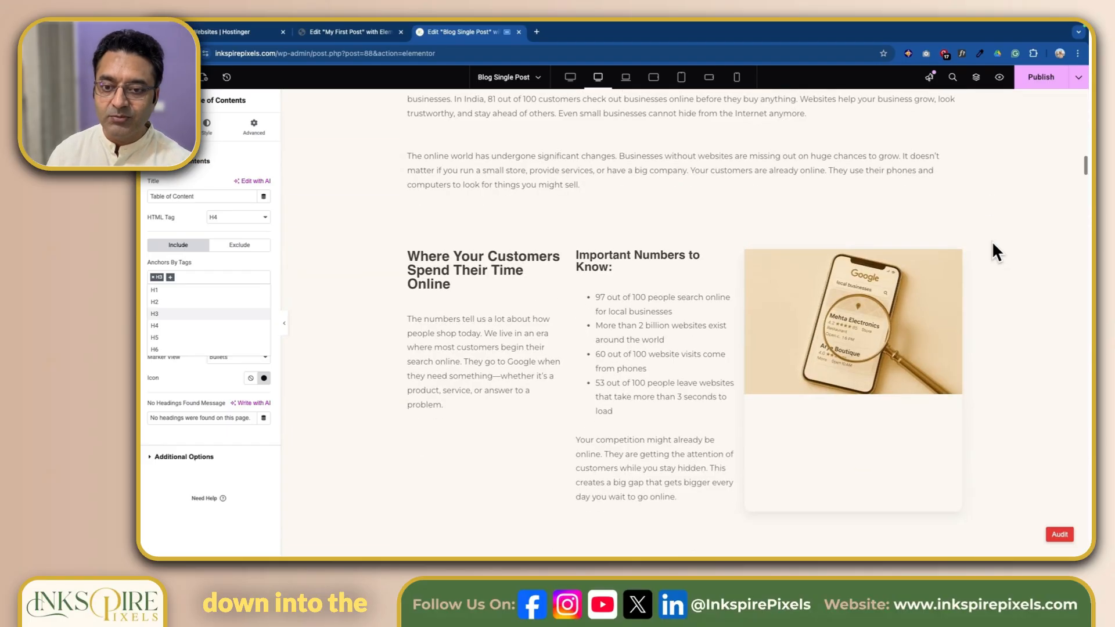
{"action": "scroll", "coordinate": [992, 241], "scroll_direction": "up", "scroll_amount": 10}
{"action": "scroll", "coordinate": [992, 241], "scroll_direction": "up", "scroll_amount": 5}
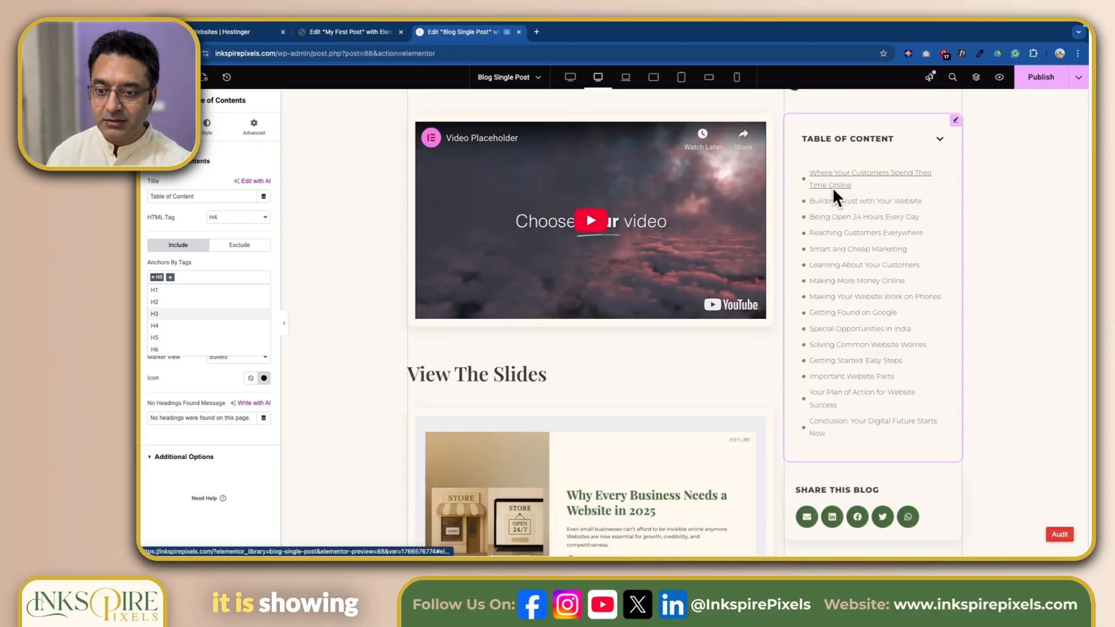
{"action": "left_click", "coordinate": [248, 476]}
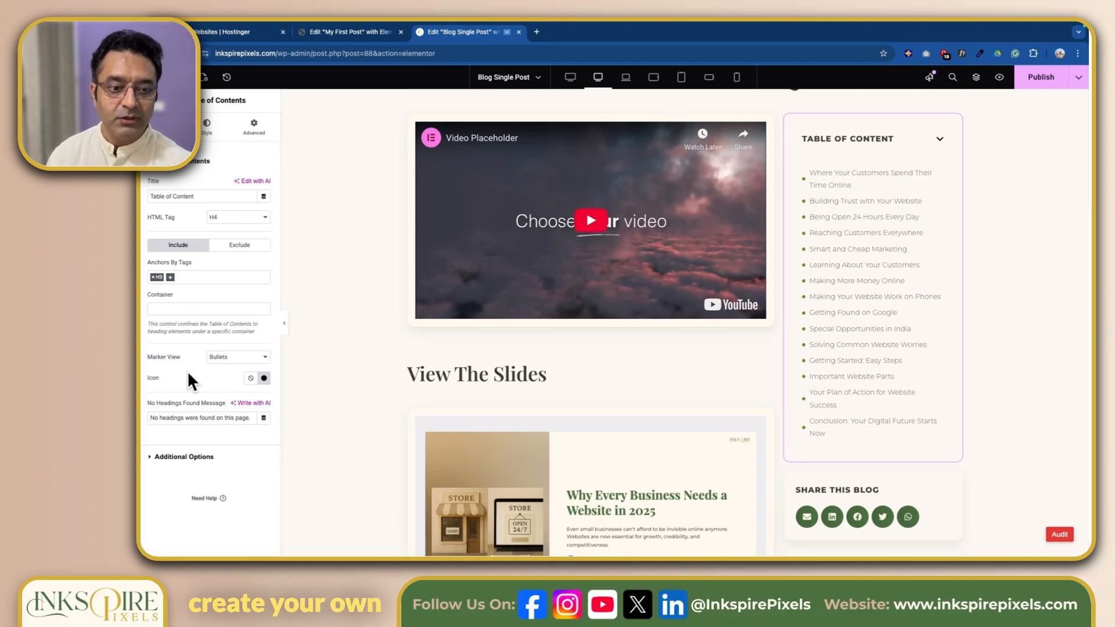
Step: Set the Table of Contents' marker view to Numbers and open its style settings
{"action": "left_click", "coordinate": [265, 356]}
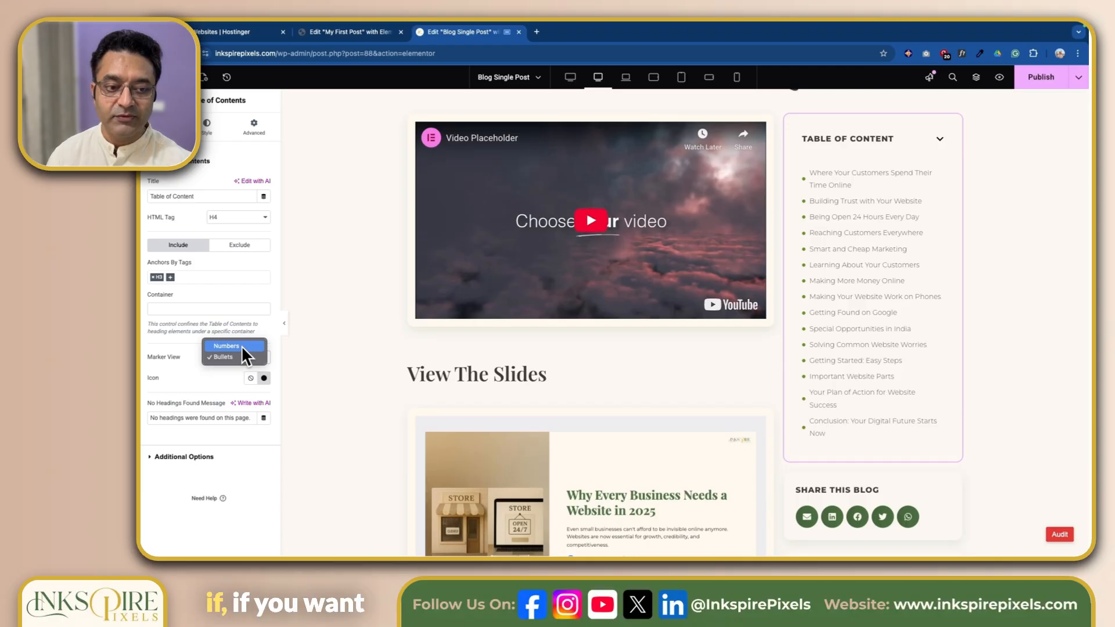
{"action": "left_click", "coordinate": [242, 346]}
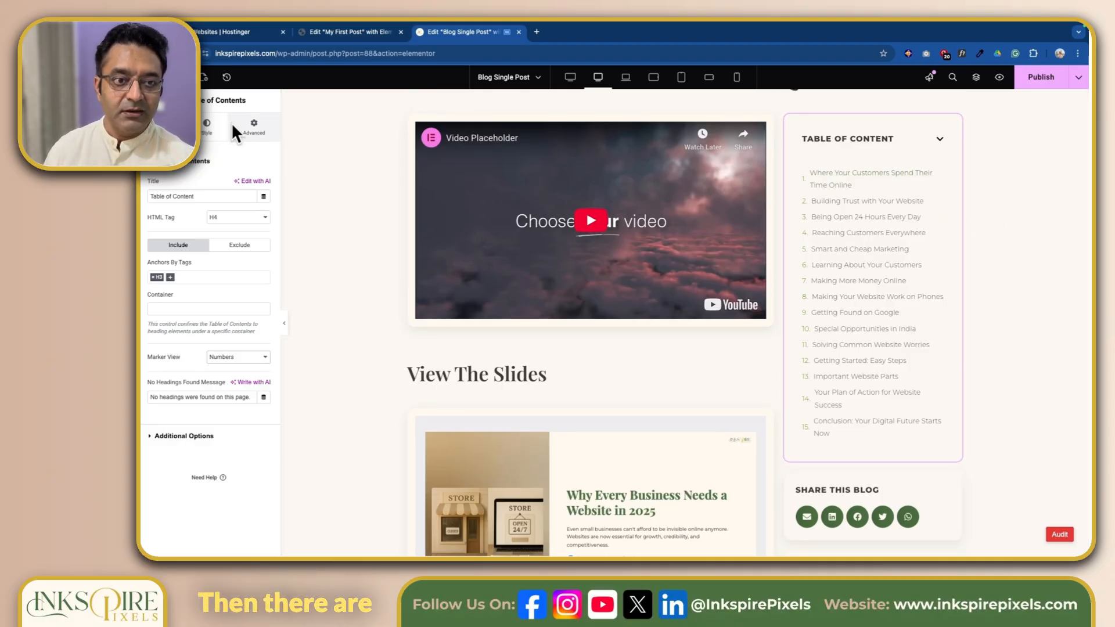
{"action": "left_click", "coordinate": [207, 125]}
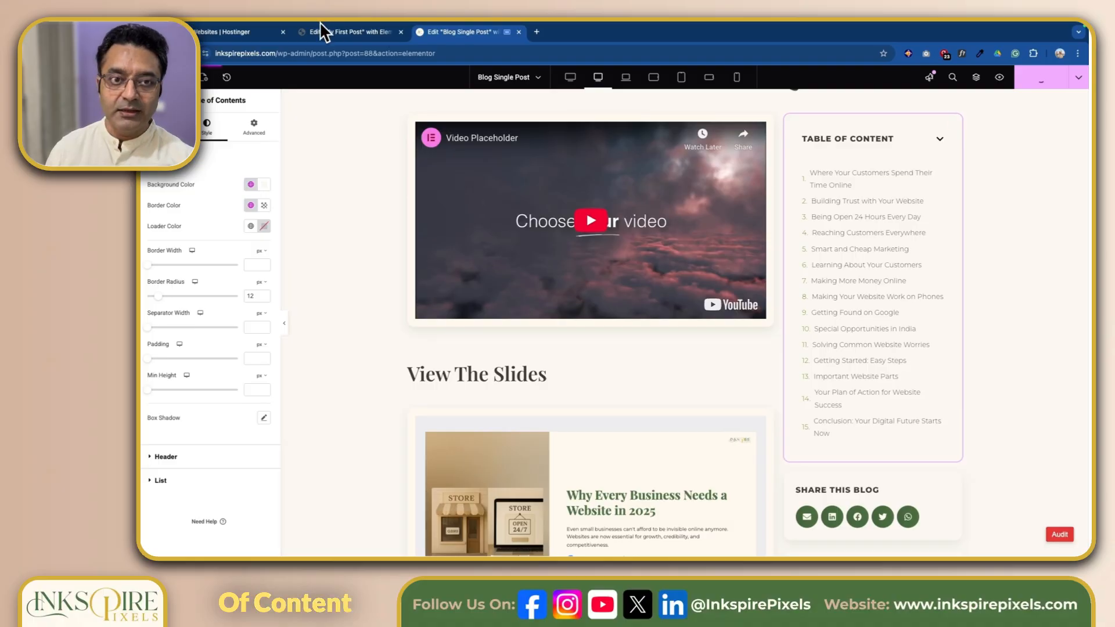
Step: Switch to the My First Post editor, add an Author Box widget and place it below the Post Excerpt
{"action": "left_click", "coordinate": [346, 30]}
{"action": "scroll", "coordinate": [261, 383], "scroll_direction": "down", "scroll_amount": 2}
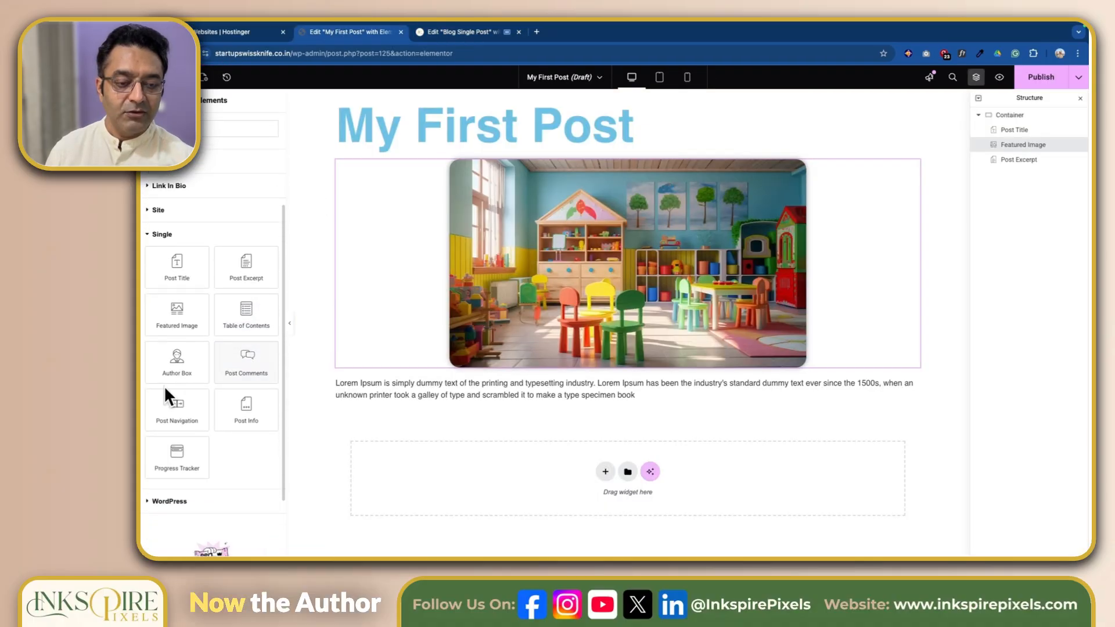
{"action": "left_click_drag", "start_coordinate": [184, 365], "coordinate": [619, 397]}
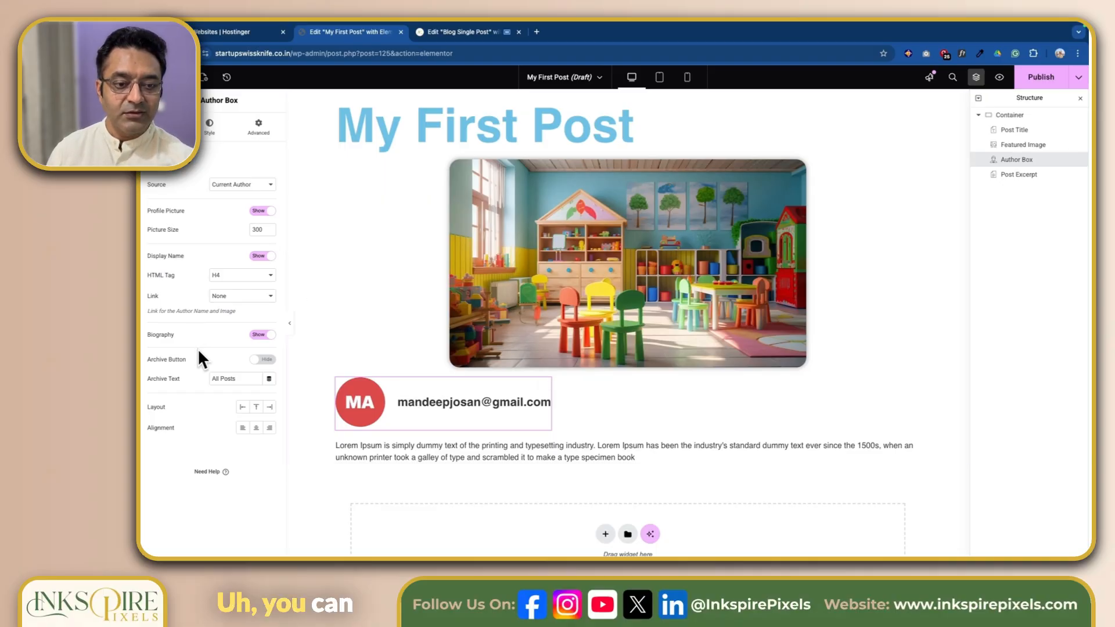
{"action": "left_click_drag", "start_coordinate": [429, 404], "coordinate": [660, 454]}
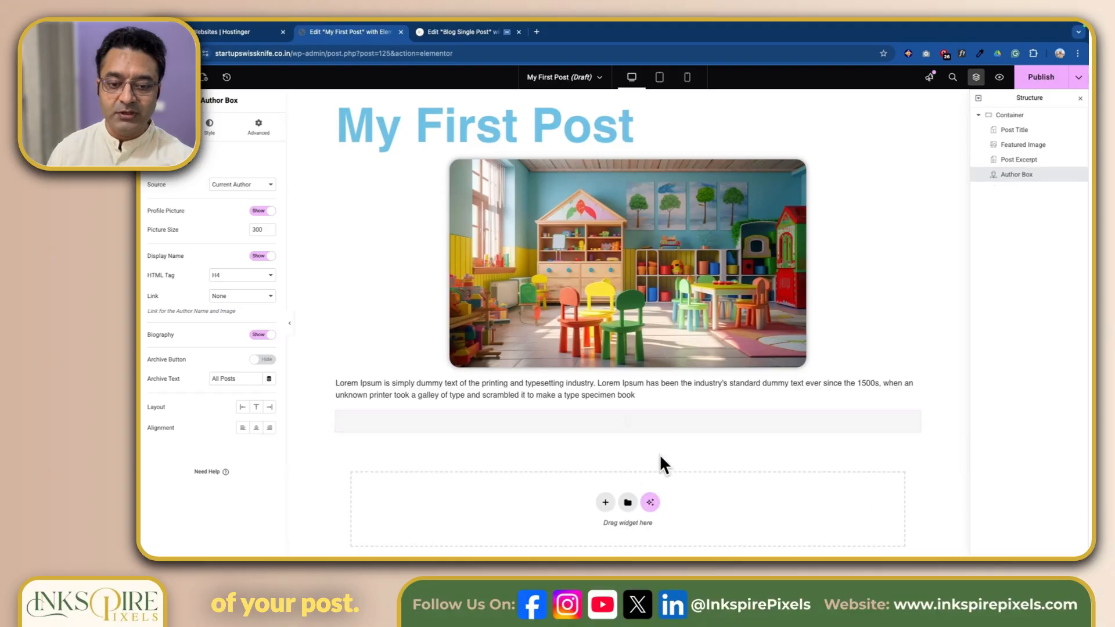
Step: Examine the author section of the Blog Single Post template
{"action": "left_click", "coordinate": [475, 32]}
{"action": "scroll", "coordinate": [377, 312], "scroll_direction": "down", "scroll_amount": 20}
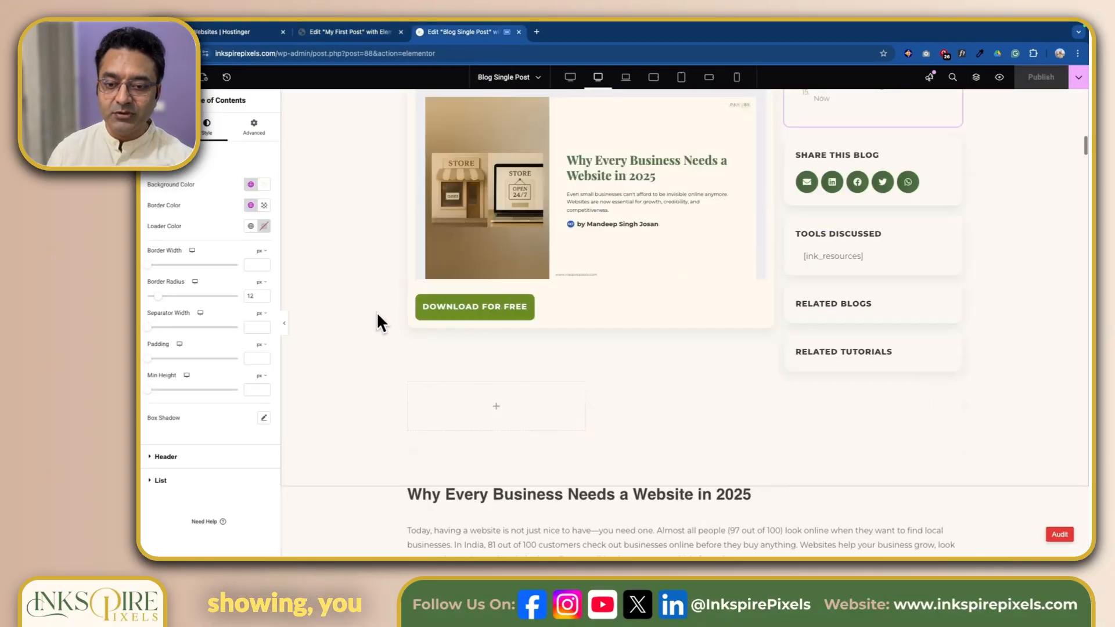
{"action": "scroll", "coordinate": [379, 323], "scroll_direction": "down", "scroll_amount": 20}
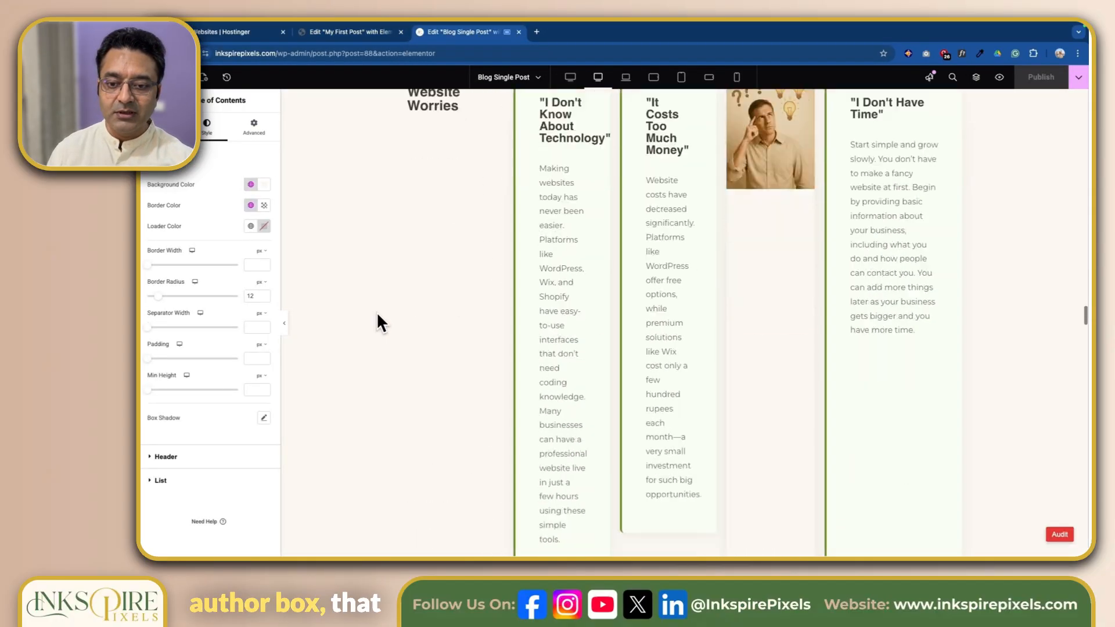
{"action": "scroll", "coordinate": [378, 323], "scroll_direction": "up", "scroll_amount": 4}
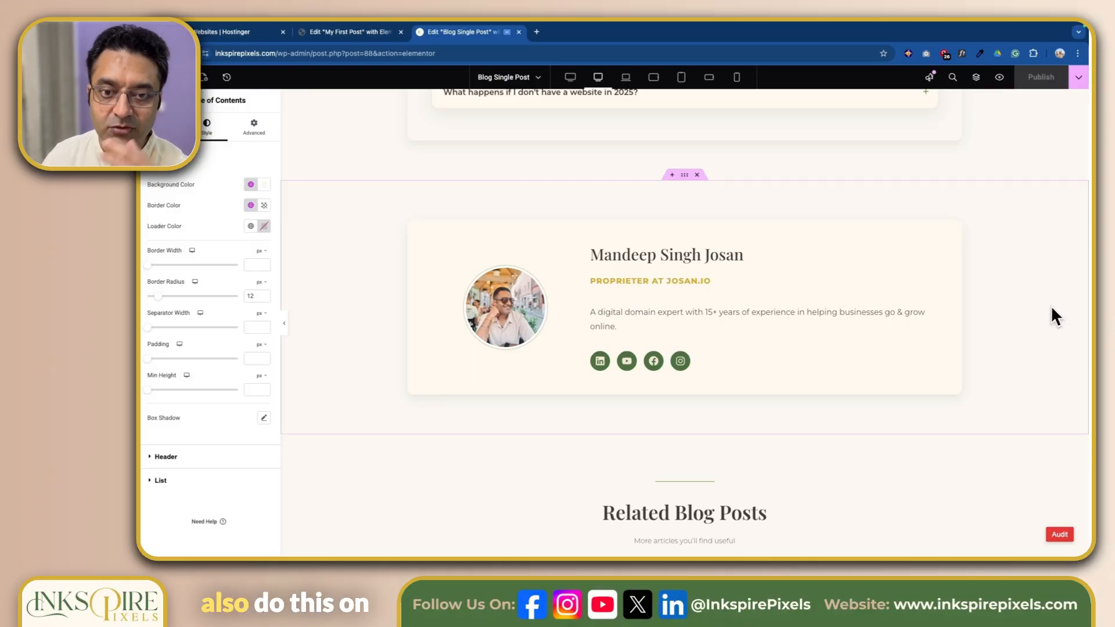
Step: Return to My First Post, add a Post Comments widget after the Author Box and check its comment form
{"action": "left_click", "coordinate": [342, 32]}
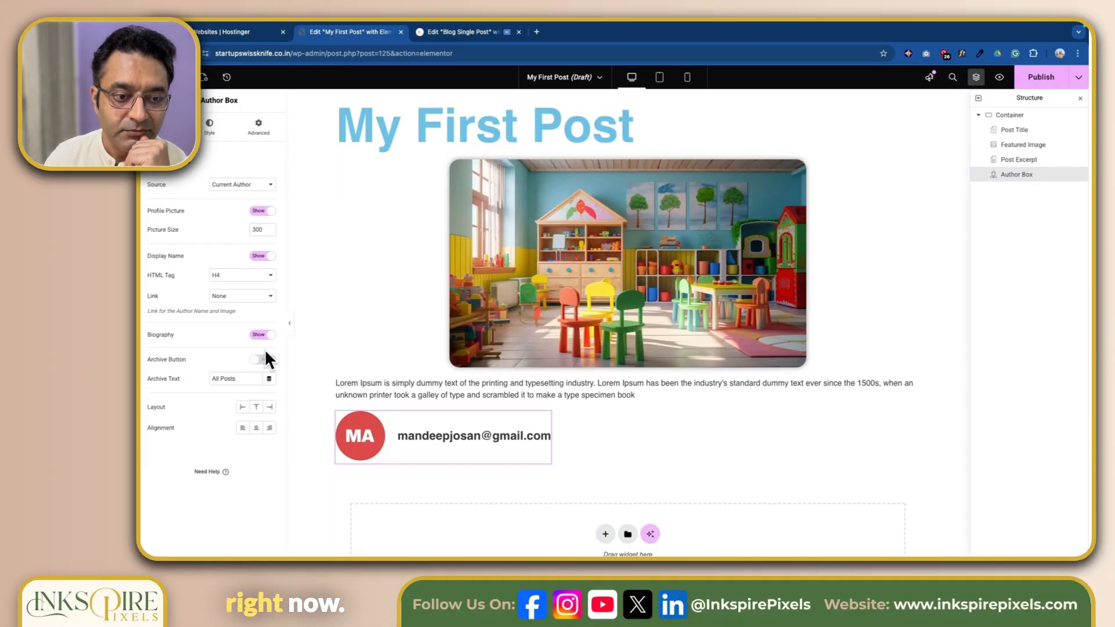
{"action": "left_click", "coordinate": [180, 77]}
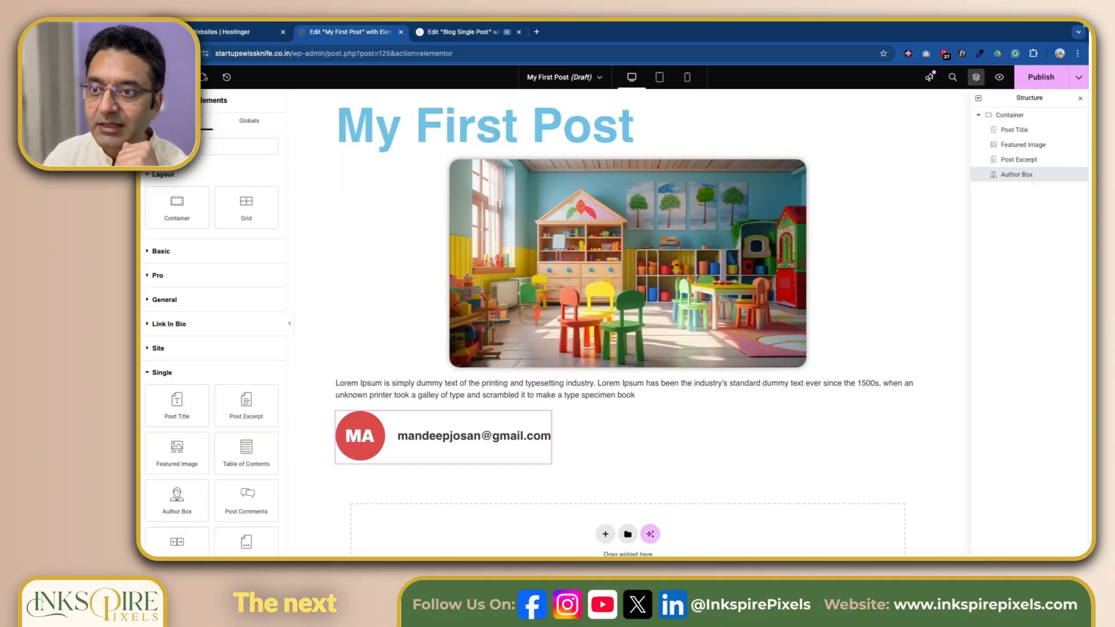
{"action": "scroll", "coordinate": [250, 323], "scroll_direction": "down", "scroll_amount": 3}
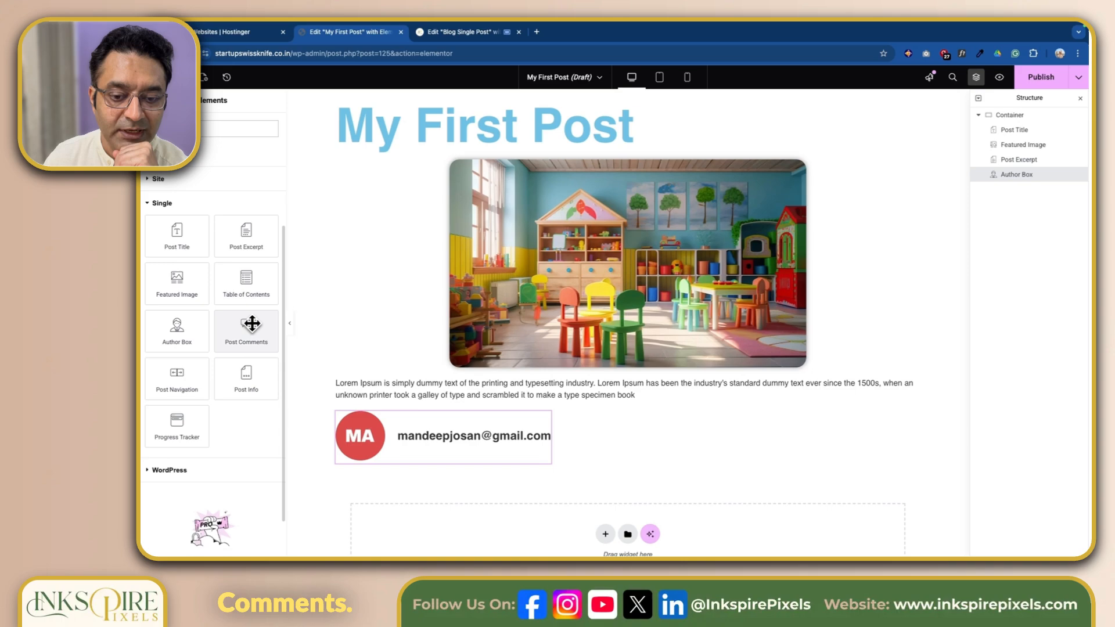
{"action": "left_click_drag", "start_coordinate": [252, 324], "coordinate": [533, 441]}
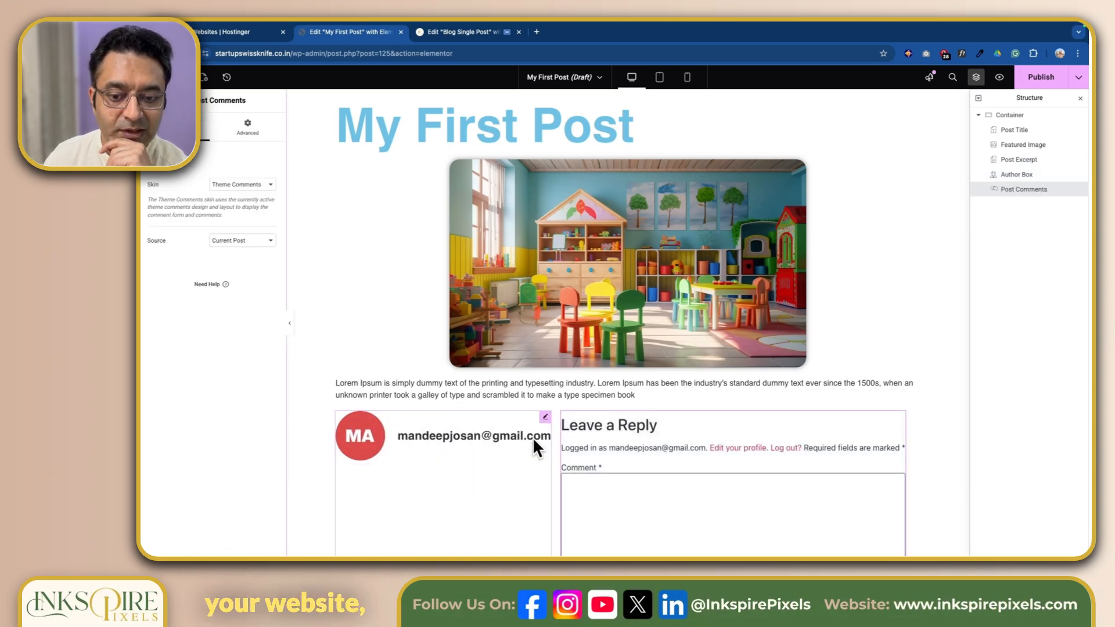
{"action": "scroll", "coordinate": [746, 398], "scroll_direction": "down", "scroll_amount": 2}
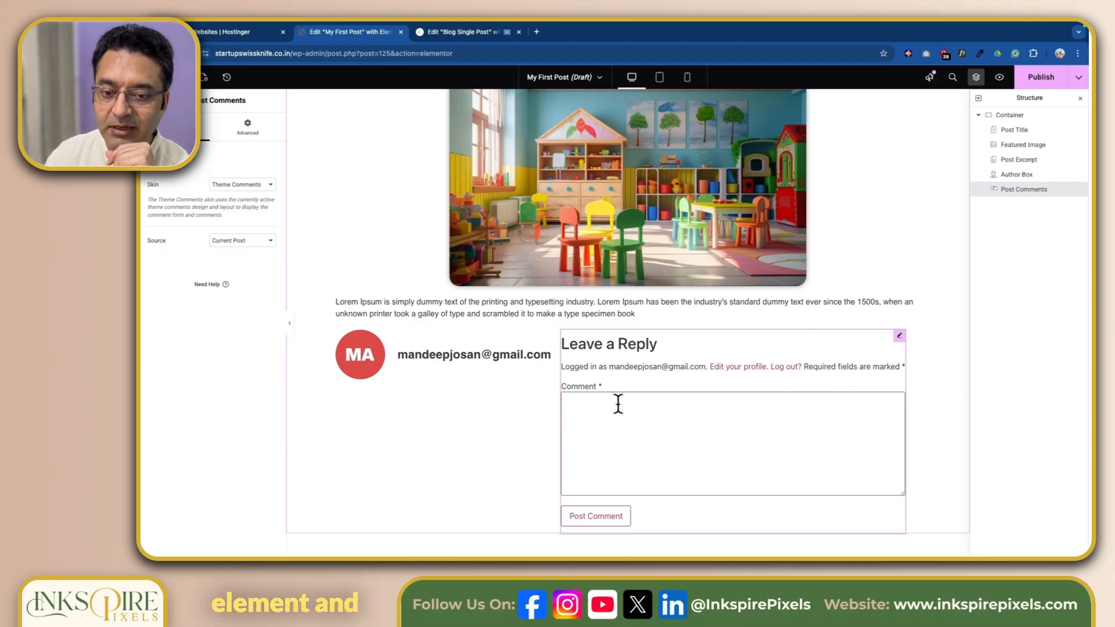
{"action": "left_click", "coordinate": [598, 406]}
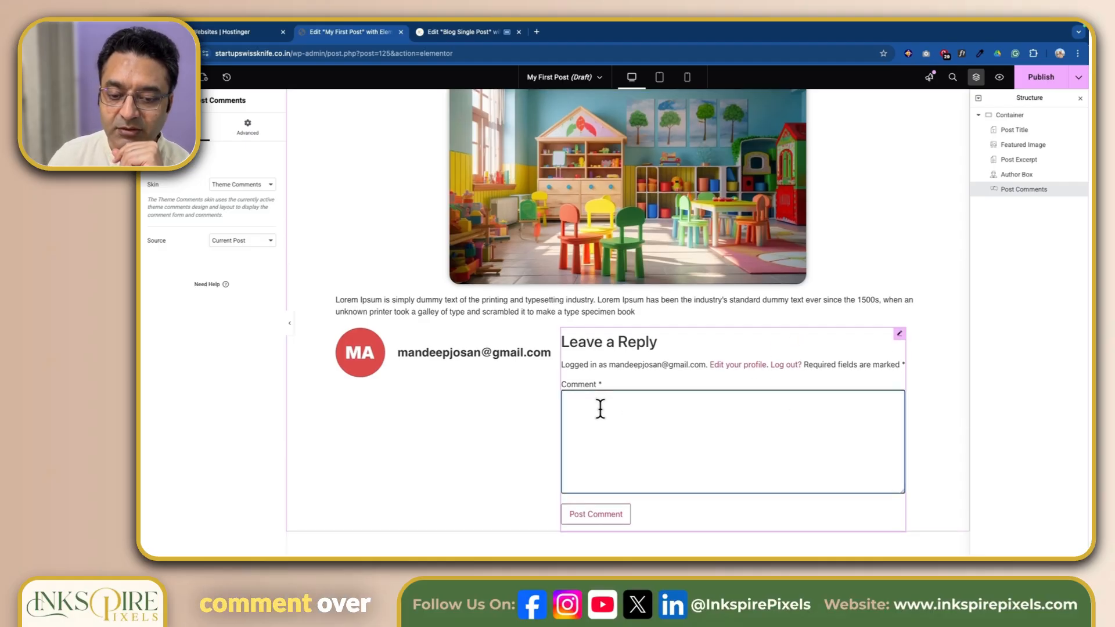
{"action": "scroll", "coordinate": [599, 408], "scroll_direction": "down", "scroll_amount": 1}
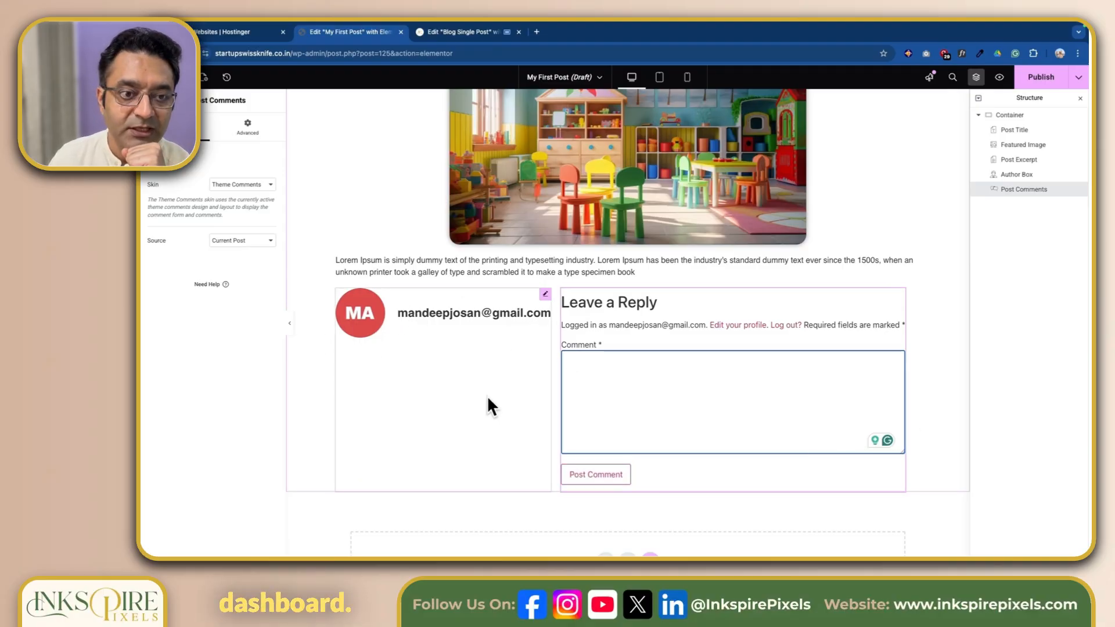
{"action": "scroll", "coordinate": [486, 395], "scroll_direction": "up", "scroll_amount": 4}
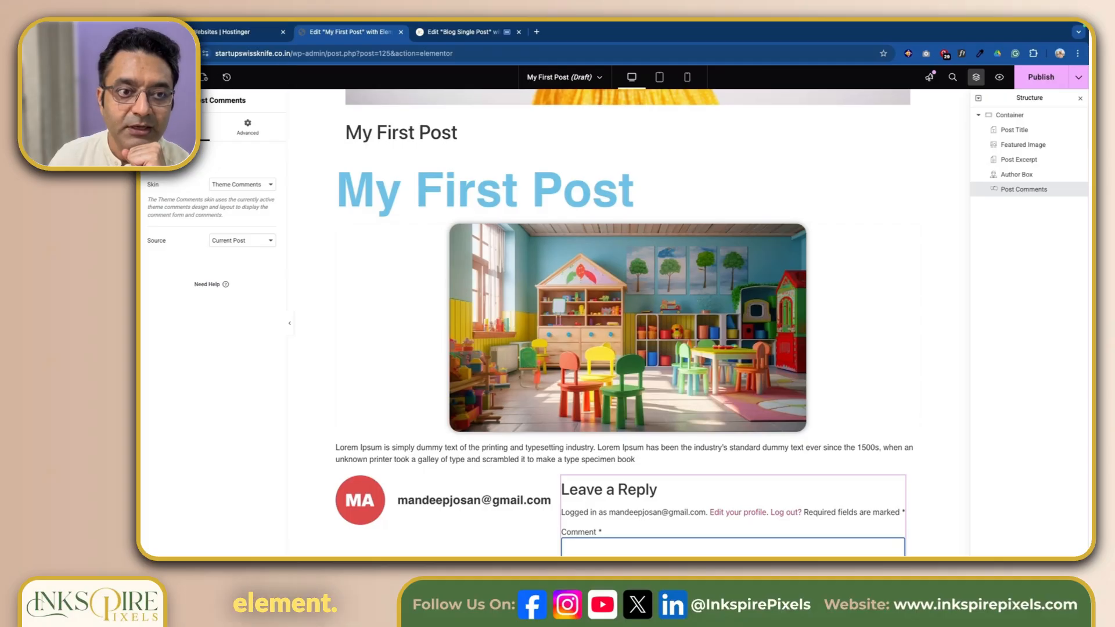
Step: Add a Post Info widget between the Author Box and the Post Comments
{"action": "left_click", "coordinate": [180, 78]}
{"action": "scroll", "coordinate": [198, 293], "scroll_direction": "down", "scroll_amount": 4}
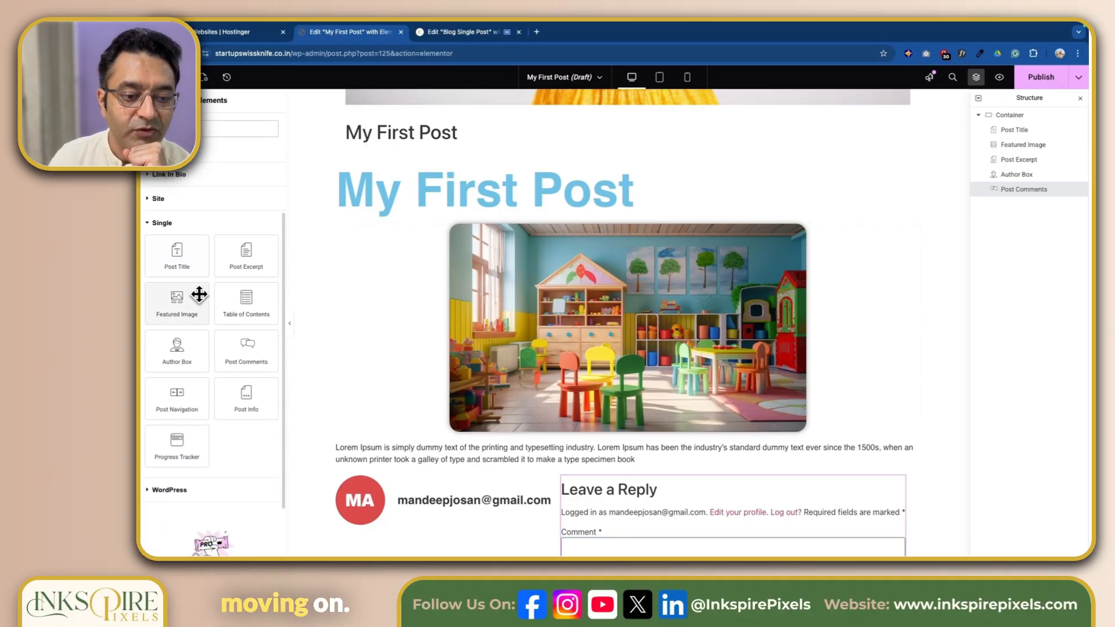
{"action": "scroll", "coordinate": [577, 453], "scroll_direction": "down", "scroll_amount": 7}
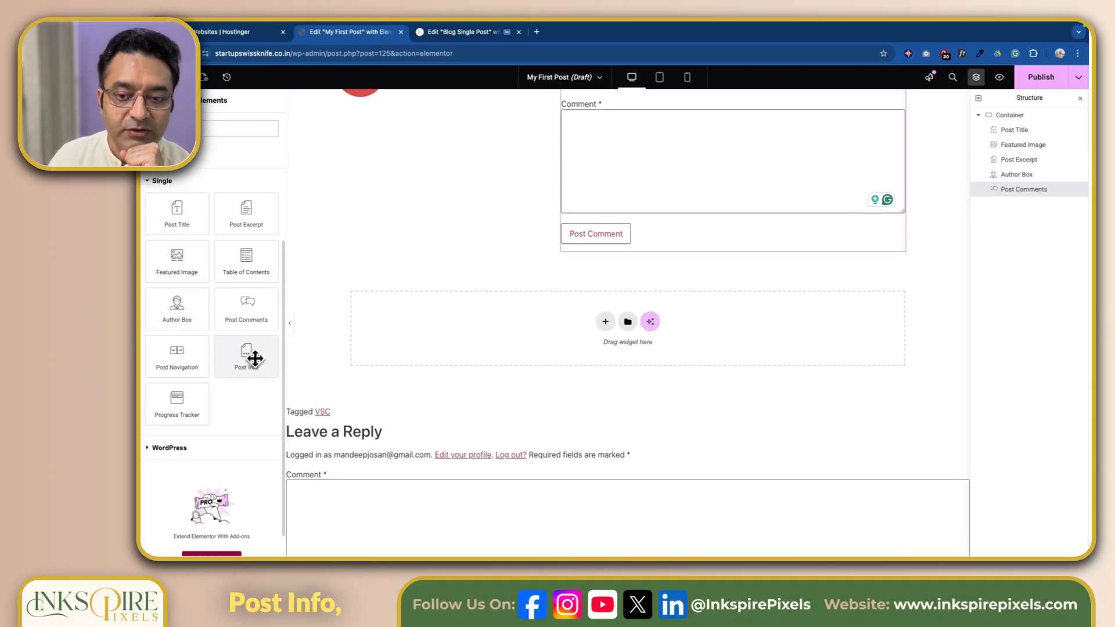
{"action": "left_click_drag", "start_coordinate": [361, 327], "coordinate": [636, 246]}
{"action": "scroll", "coordinate": [636, 246], "scroll_direction": "up", "scroll_amount": 4}
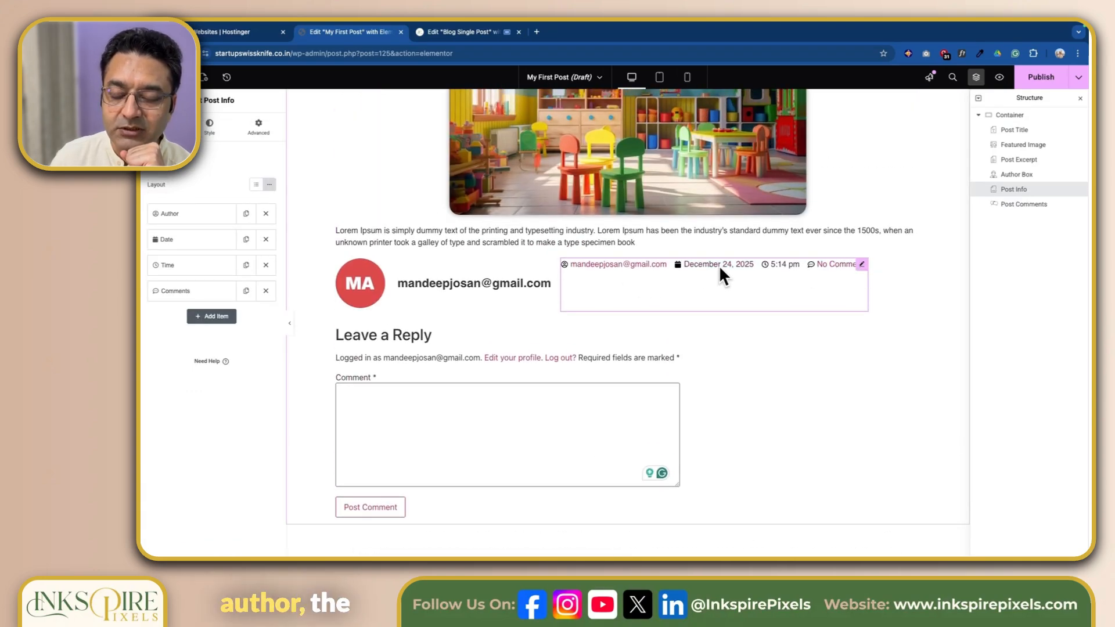
{"action": "scroll", "coordinate": [720, 267], "scroll_direction": "up", "scroll_amount": 1}
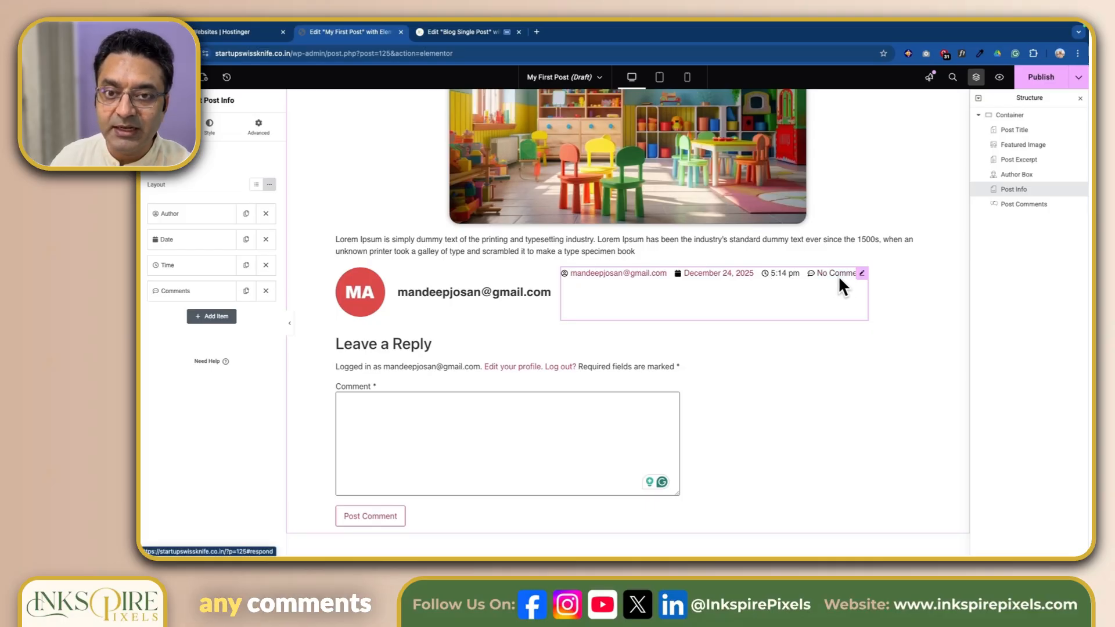
Step: Examine the Post Info under the title of the Blog Single Post template
{"action": "left_click", "coordinate": [449, 32]}
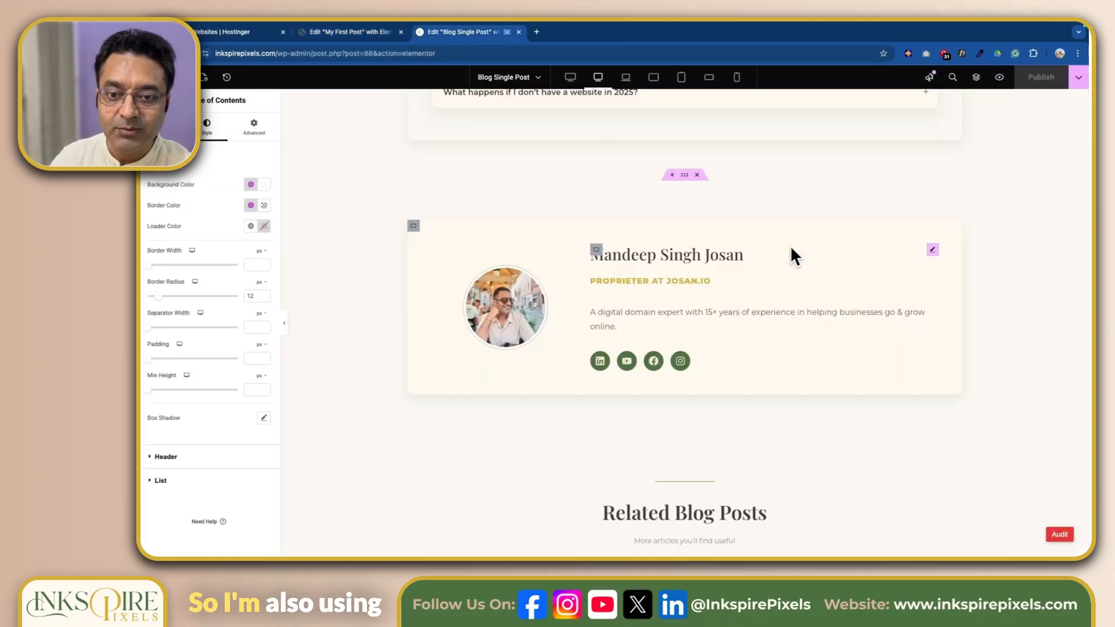
{"action": "scroll", "coordinate": [790, 245], "scroll_direction": "up", "scroll_amount": 15}
{"action": "scroll", "coordinate": [820, 329], "scroll_direction": "up", "scroll_amount": 15}
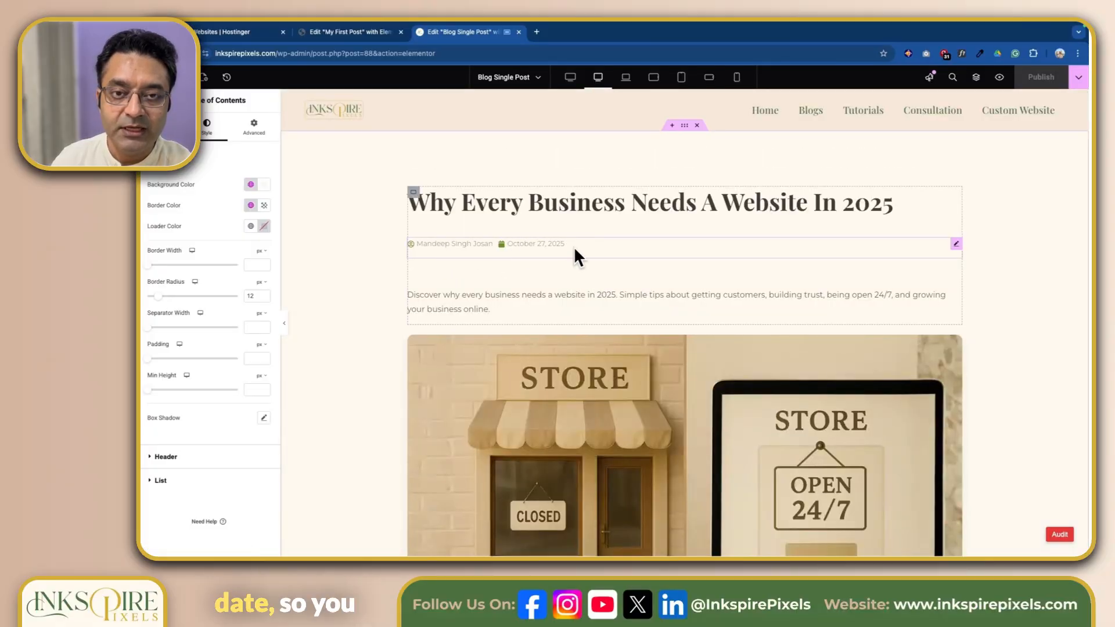
Step: In My First Post, remove the Time item from the Post Info, add a Date item and review its type options
{"action": "left_click", "coordinate": [346, 33]}
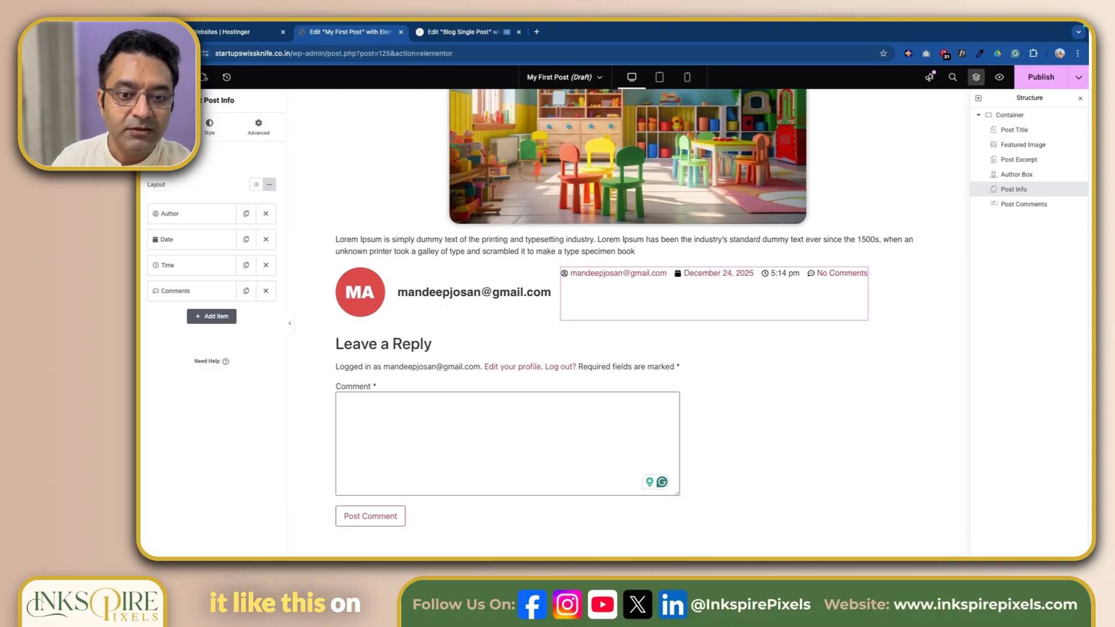
{"action": "left_click", "coordinate": [209, 127]}
{"action": "left_click", "coordinate": [160, 126]}
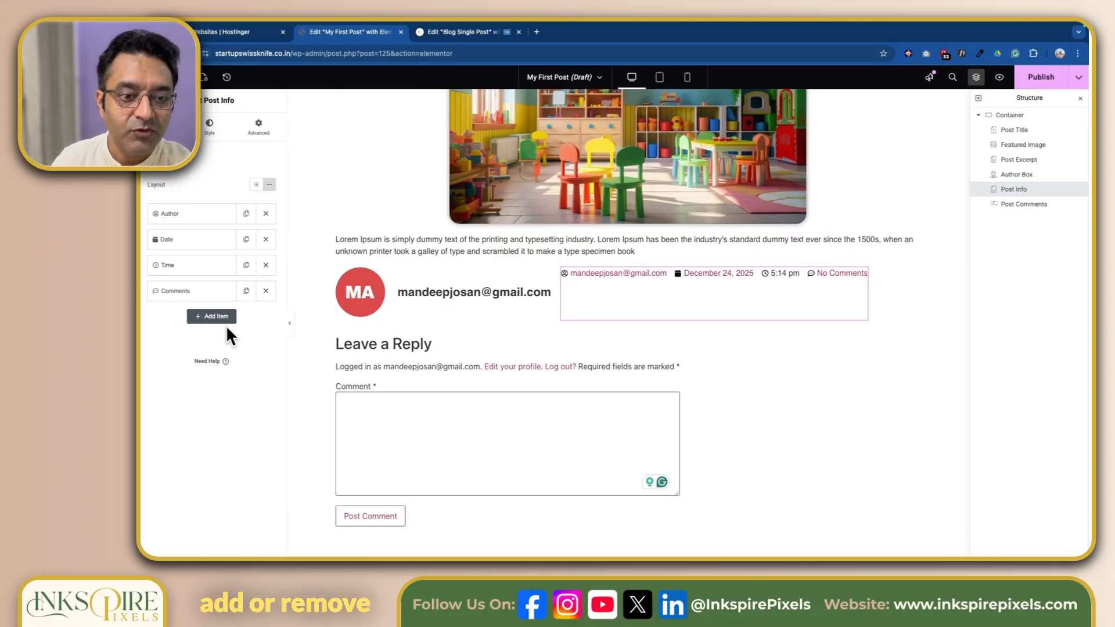
{"action": "left_click", "coordinate": [266, 265]}
{"action": "left_click", "coordinate": [228, 290]}
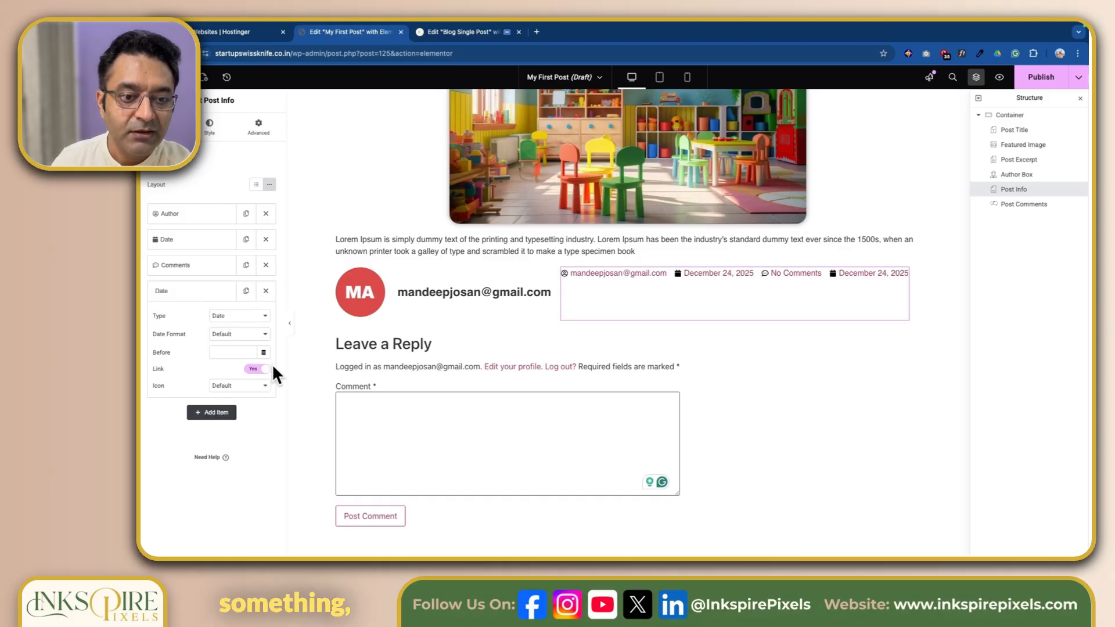
{"action": "left_click", "coordinate": [243, 316]}
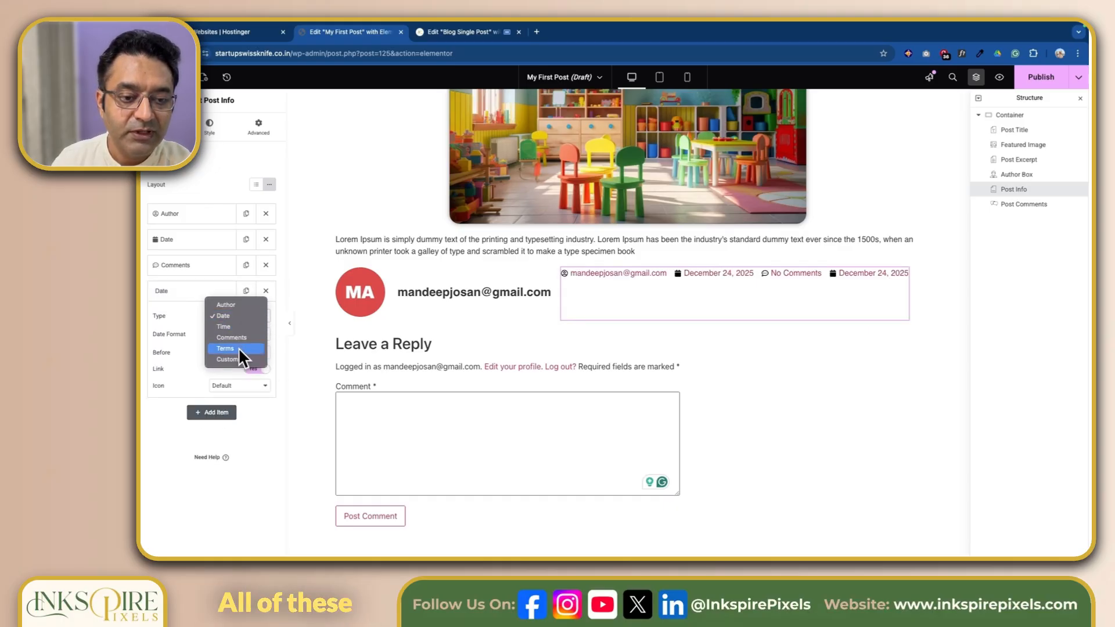
{"action": "left_click", "coordinate": [254, 415]}
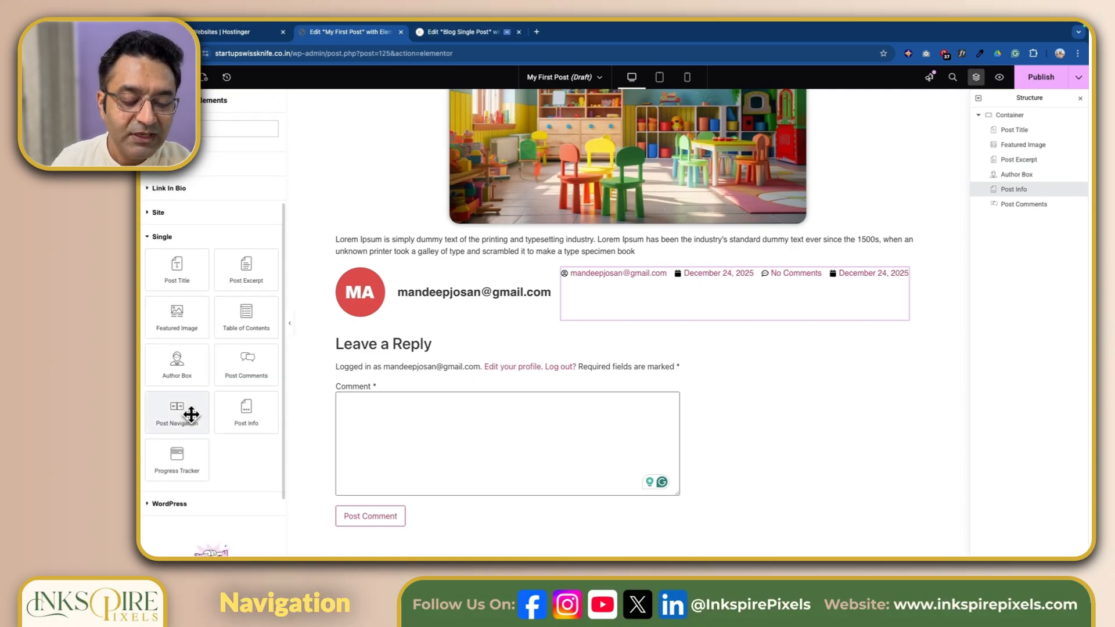
Step: Add a Post Navigation widget after the Post Comments in the container
{"action": "left_click_drag", "start_coordinate": [192, 414], "coordinate": [658, 363]}
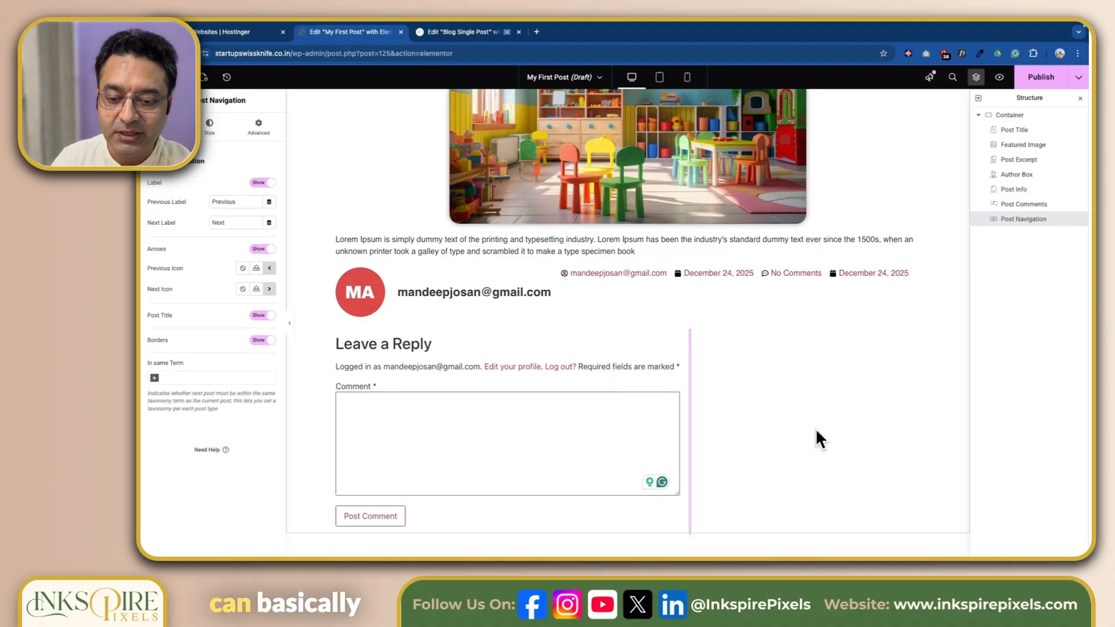
{"action": "scroll", "coordinate": [816, 431], "scroll_direction": "down", "scroll_amount": 3}
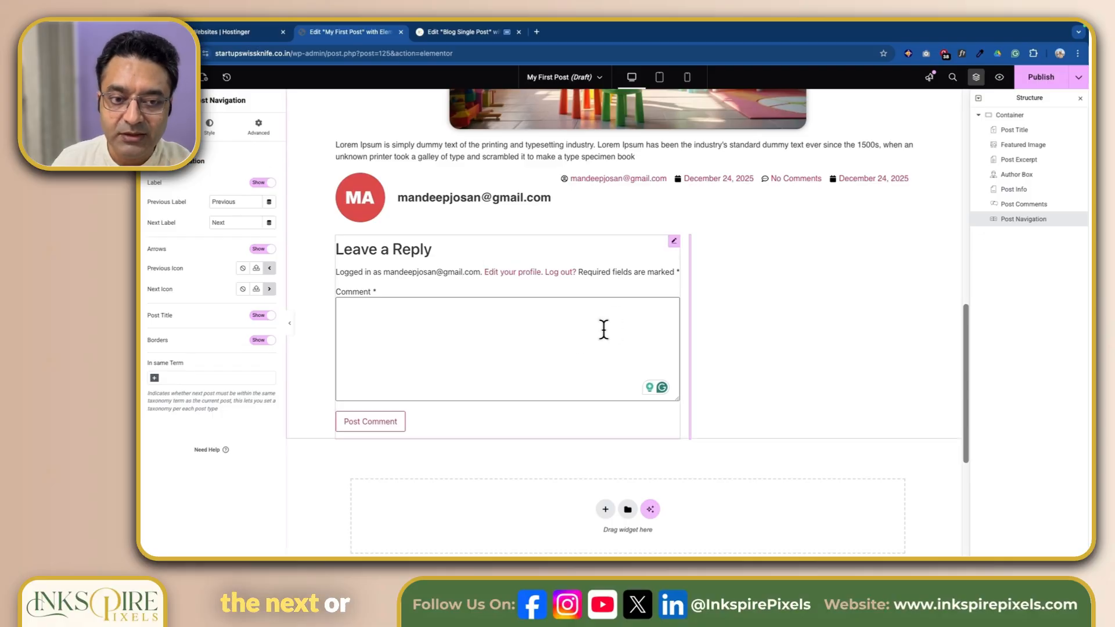
Step: Add a Progress Tracker widget between the Post Comments and the Post Navigation in the container
{"action": "scroll", "coordinate": [575, 343], "scroll_direction": "up", "scroll_amount": 5}
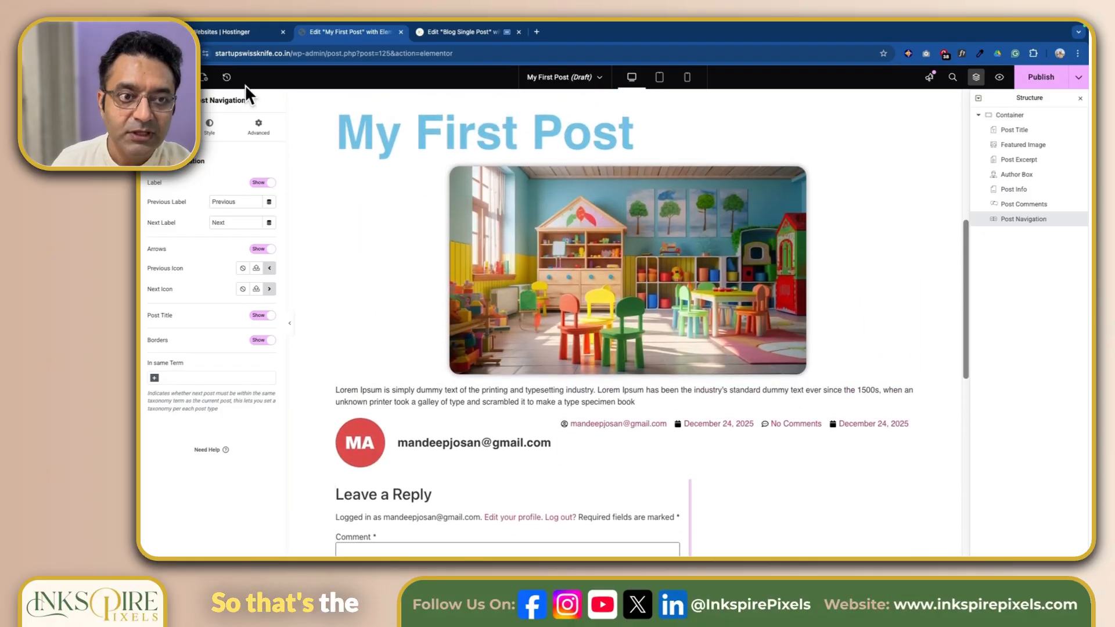
{"action": "left_click", "coordinate": [181, 77]}
{"action": "scroll", "coordinate": [250, 464], "scroll_direction": "down", "scroll_amount": 4}
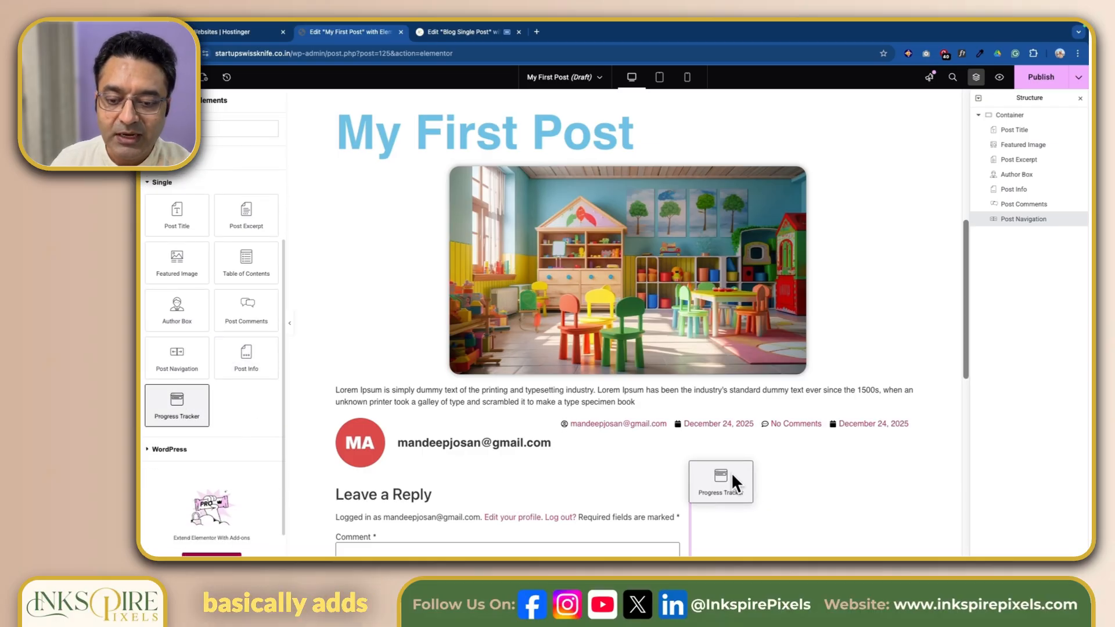
{"action": "left_click_drag", "start_coordinate": [732, 475], "coordinate": [693, 490]}
Step: Examine how the horizontal Progress Tracker bar responds while moving up and down through the post
{"action": "scroll", "coordinate": [796, 460], "scroll_direction": "down", "scroll_amount": 5}
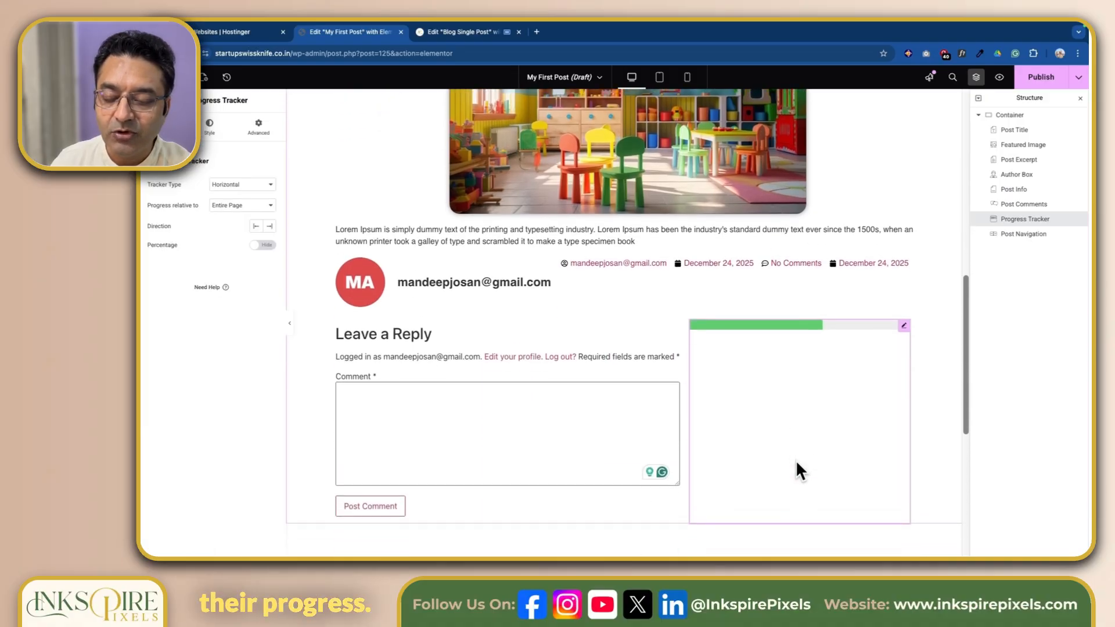
{"action": "scroll", "coordinate": [796, 460], "scroll_direction": "down", "scroll_amount": 2}
{"action": "scroll", "coordinate": [796, 460], "scroll_direction": "up", "scroll_amount": 2}
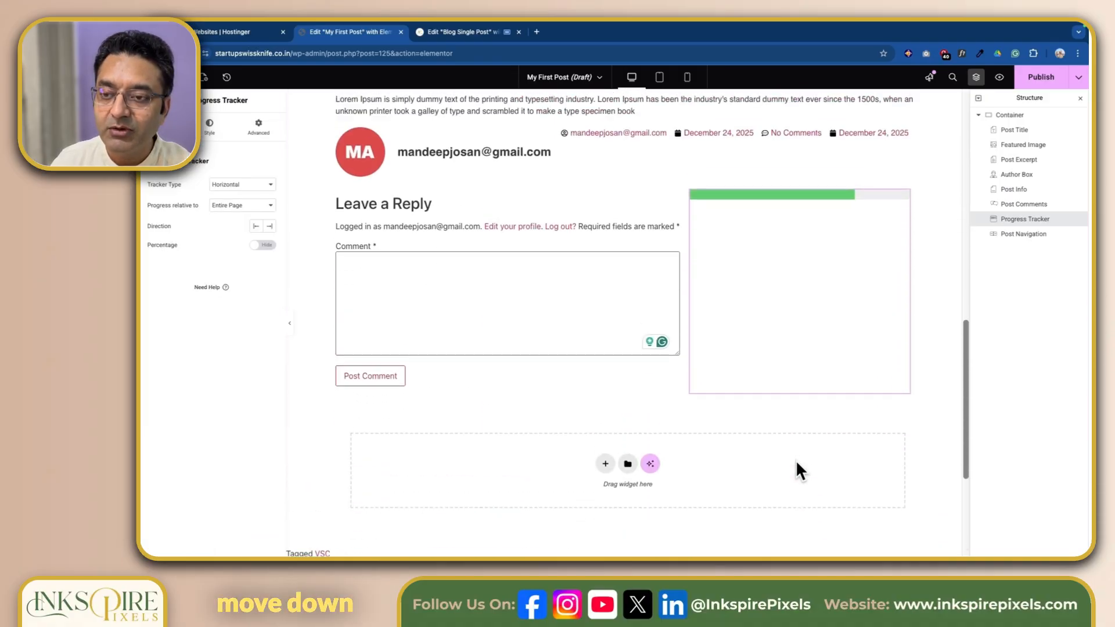
{"action": "scroll", "coordinate": [795, 460], "scroll_direction": "down", "scroll_amount": 1}
{"action": "scroll", "coordinate": [796, 464], "scroll_direction": "up", "scroll_amount": 4}
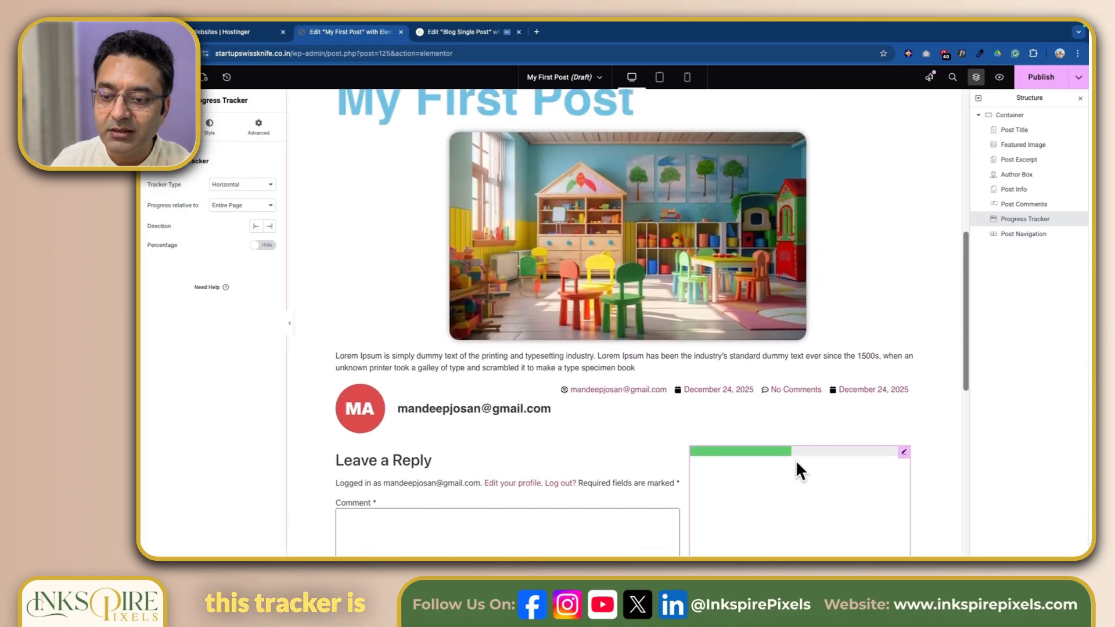
{"action": "scroll", "coordinate": [797, 464], "scroll_direction": "down", "scroll_amount": 4}
{"action": "scroll", "coordinate": [797, 464], "scroll_direction": "up", "scroll_amount": 4}
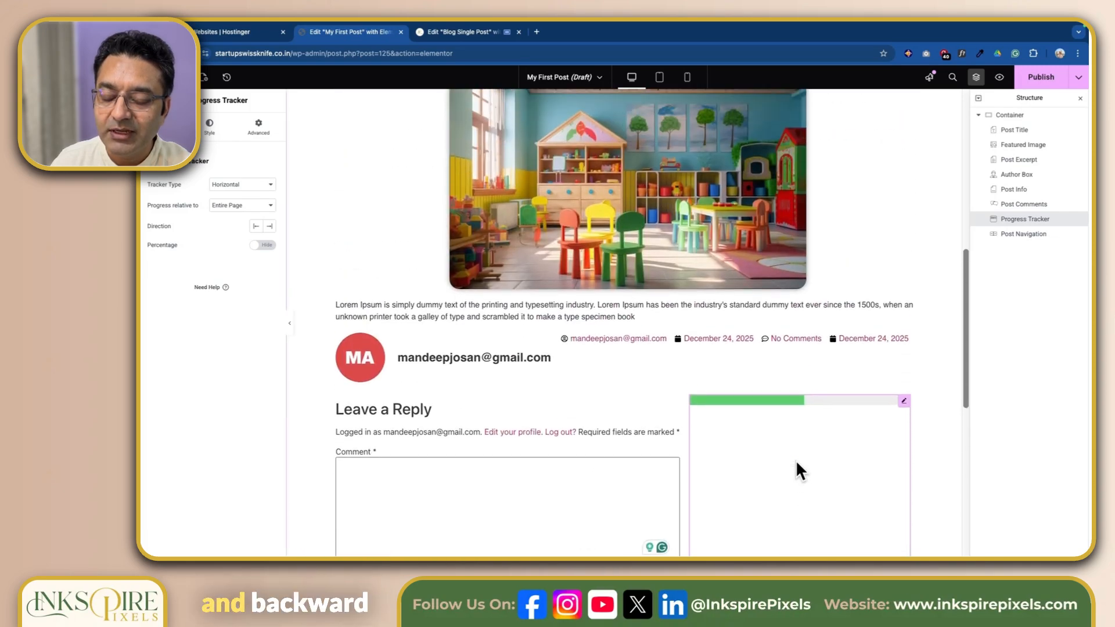
{"action": "scroll", "coordinate": [797, 464], "scroll_direction": "down", "scroll_amount": 4}
{"action": "scroll", "coordinate": [797, 463], "scroll_direction": "down", "scroll_amount": 3}
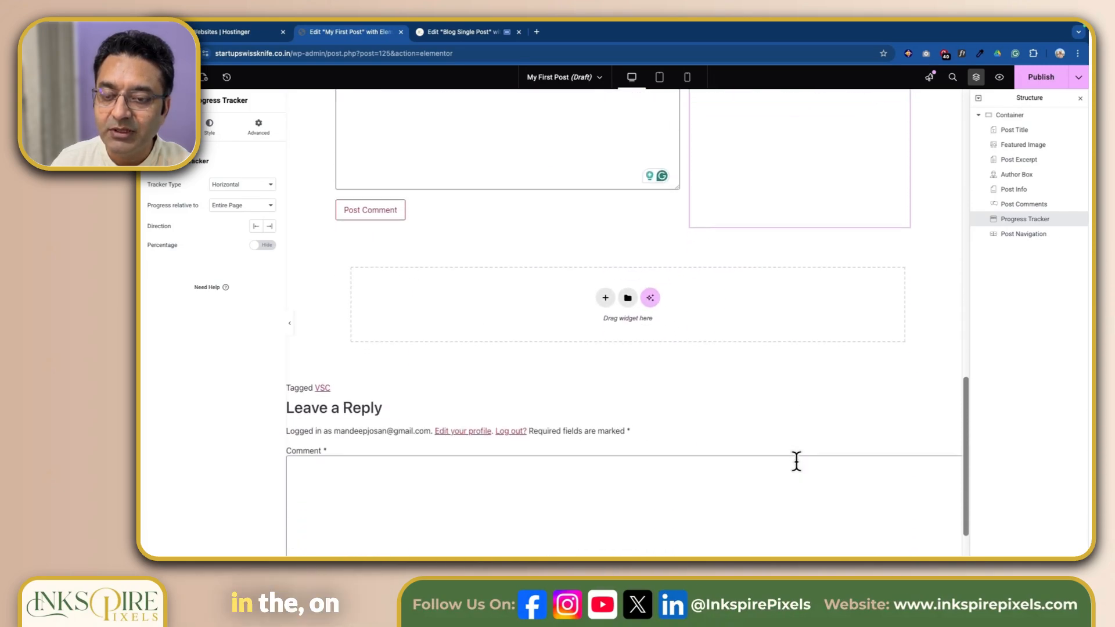
{"action": "scroll", "coordinate": [796, 463], "scroll_direction": "up", "scroll_amount": 6}
{"action": "scroll", "coordinate": [796, 463], "scroll_direction": "down", "scroll_amount": 3}
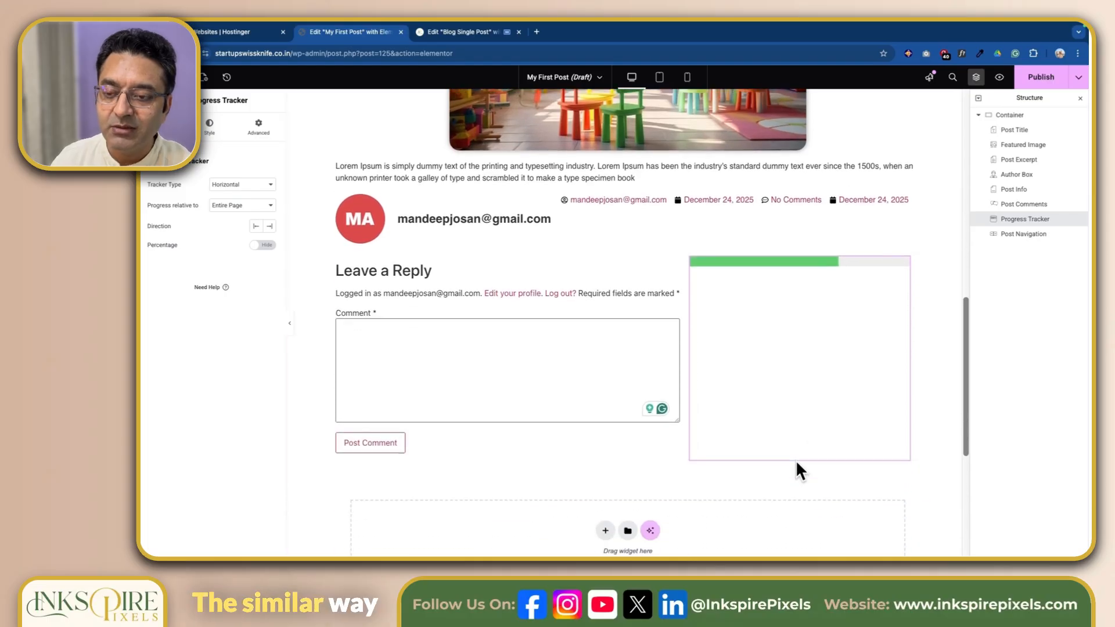
{"action": "scroll", "coordinate": [796, 463], "scroll_direction": "down", "scroll_amount": 2}
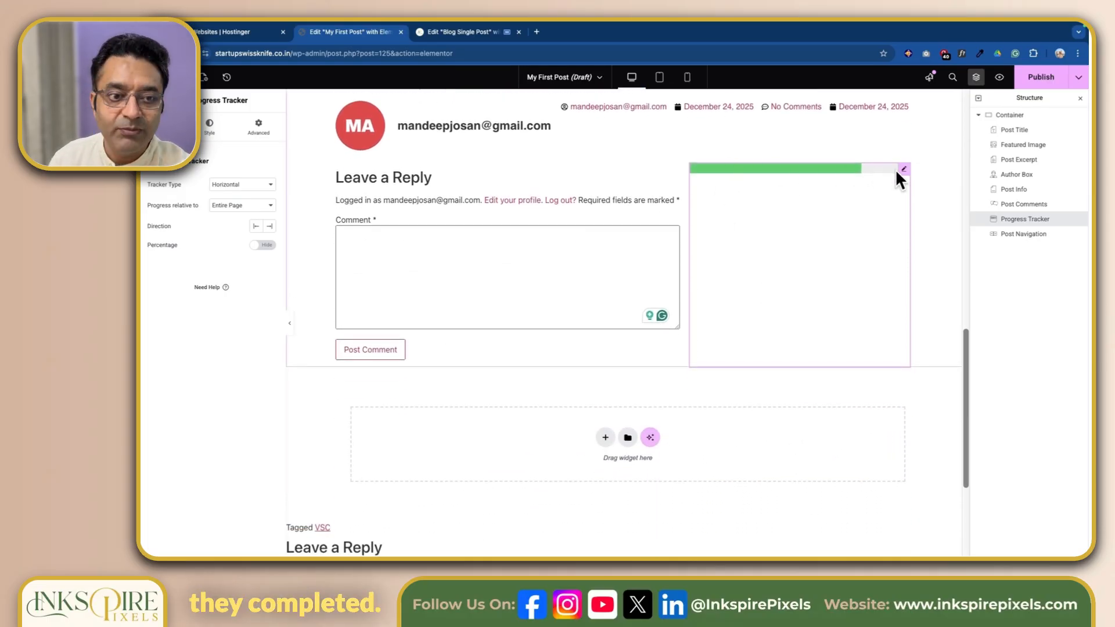
Step: Set the Progress Tracker's type to Circular and check how the ring follows the page position
{"action": "left_click", "coordinate": [250, 183]}
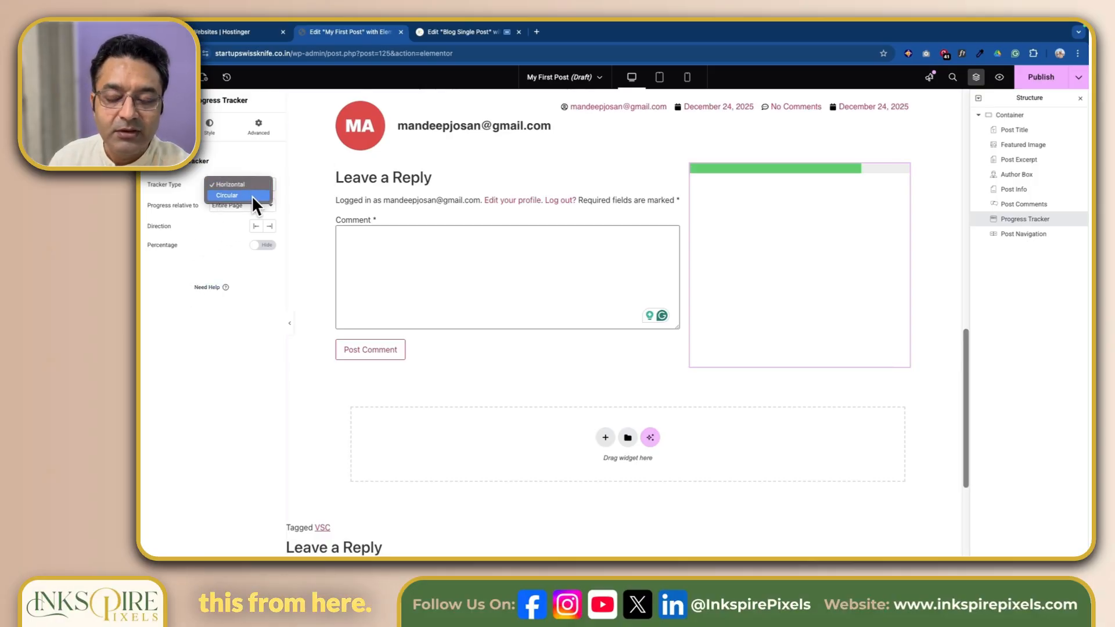
{"action": "left_click", "coordinate": [252, 195]}
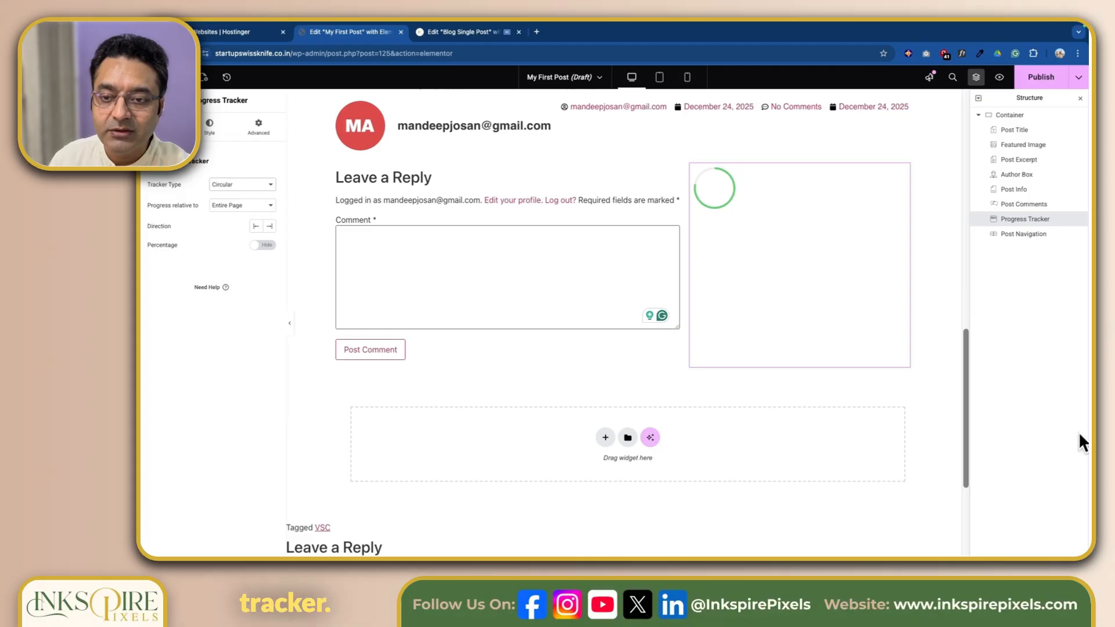
{"action": "scroll", "coordinate": [808, 456], "scroll_direction": "down", "scroll_amount": 1}
{"action": "scroll", "coordinate": [805, 452], "scroll_direction": "up", "scroll_amount": 3}
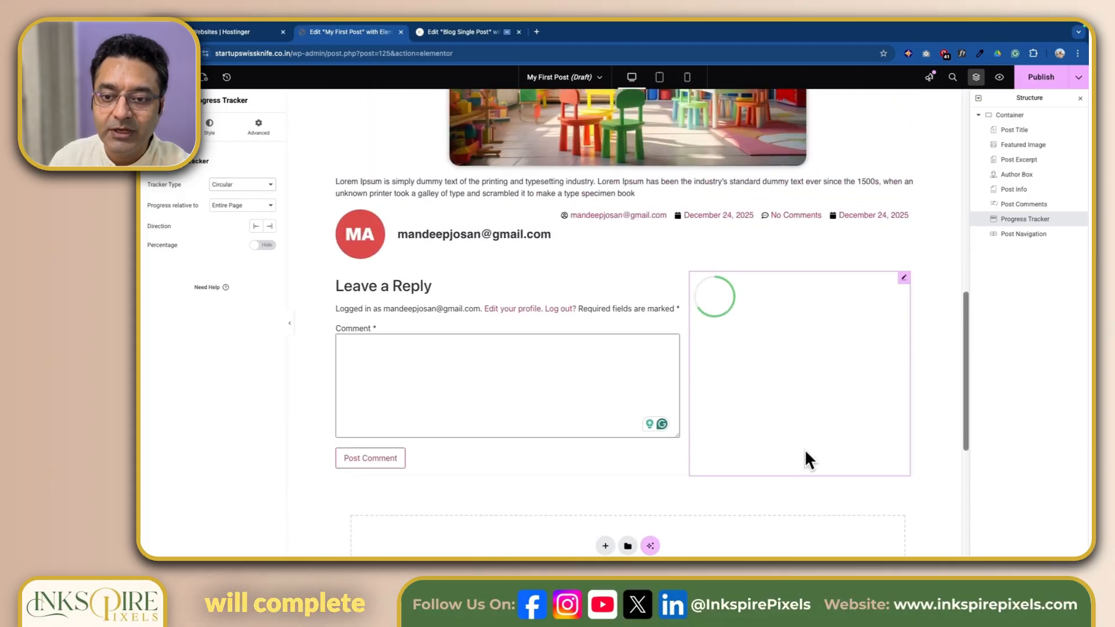
{"action": "scroll", "coordinate": [804, 451], "scroll_direction": "down", "scroll_amount": 3}
{"action": "scroll", "coordinate": [804, 452], "scroll_direction": "up", "scroll_amount": 3}
{"action": "scroll", "coordinate": [806, 448], "scroll_direction": "up", "scroll_amount": 3}
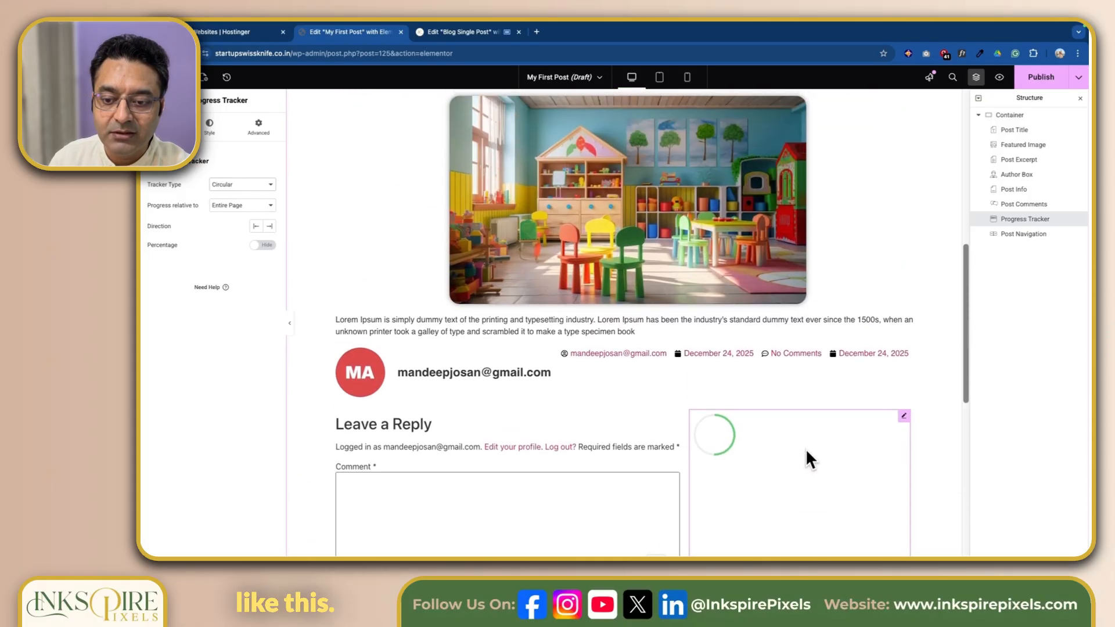
{"action": "scroll", "coordinate": [806, 448], "scroll_direction": "down", "scroll_amount": 1}
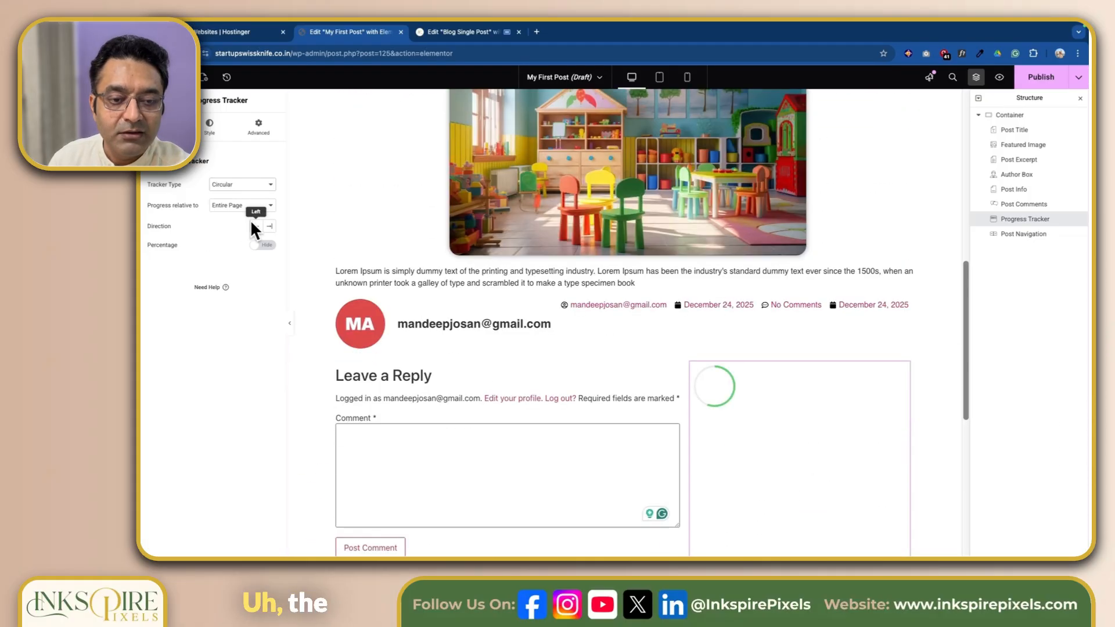
Step: Show the percentage inside the circular Progress Tracker and check it at different page positions
{"action": "left_click", "coordinate": [269, 245]}
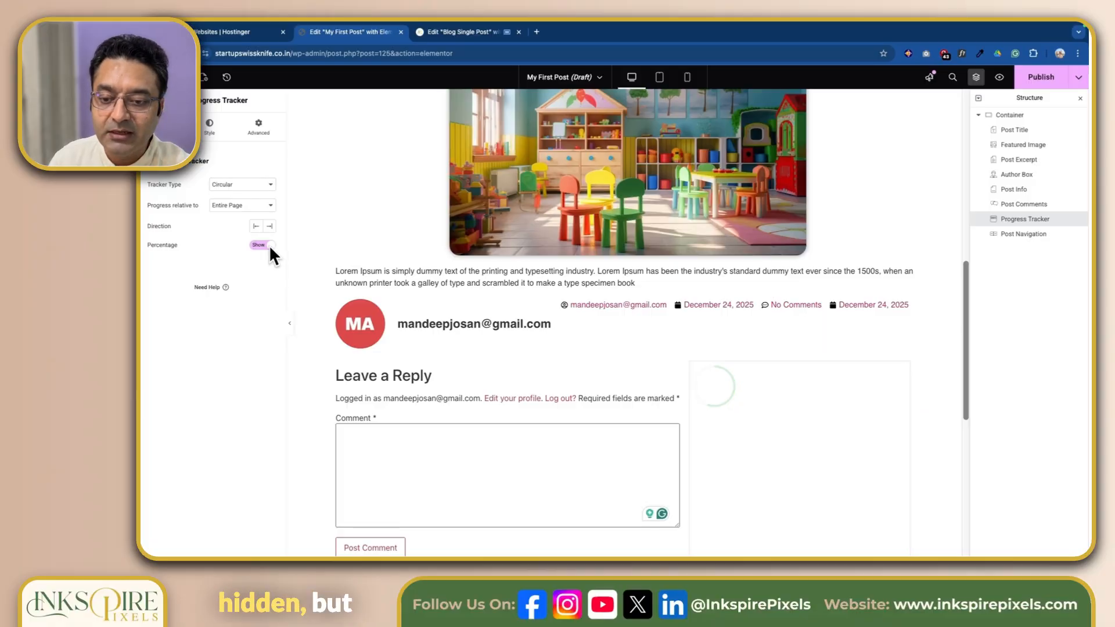
{"action": "scroll", "coordinate": [805, 477], "scroll_direction": "down", "scroll_amount": 5}
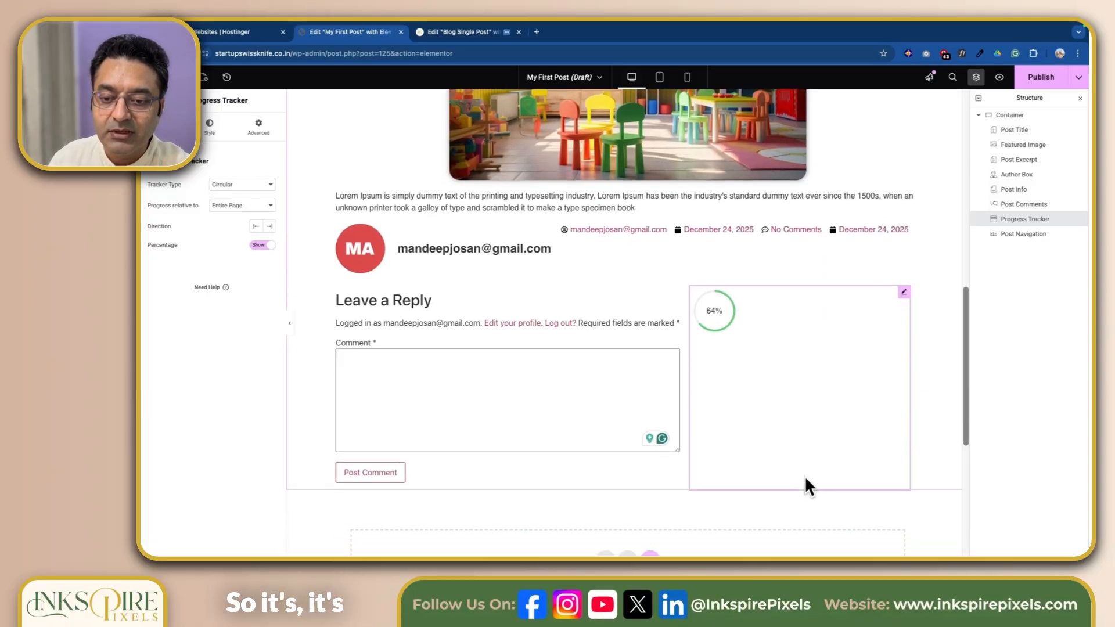
{"action": "scroll", "coordinate": [806, 479], "scroll_direction": "up", "scroll_amount": 5}
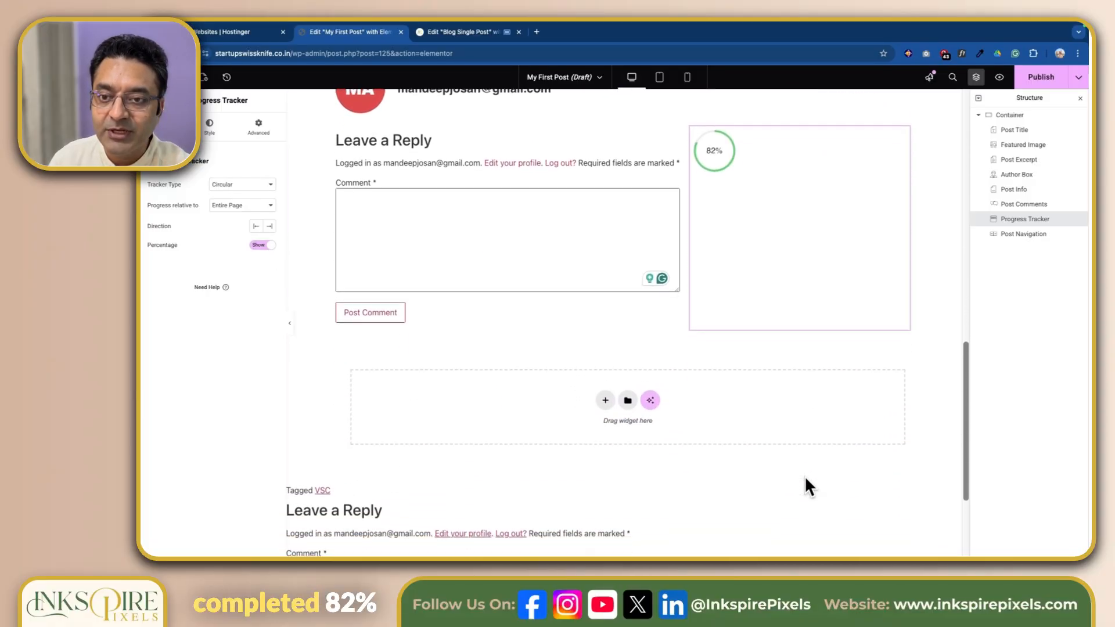
{"action": "scroll", "coordinate": [805, 486], "scroll_direction": "up", "scroll_amount": 1}
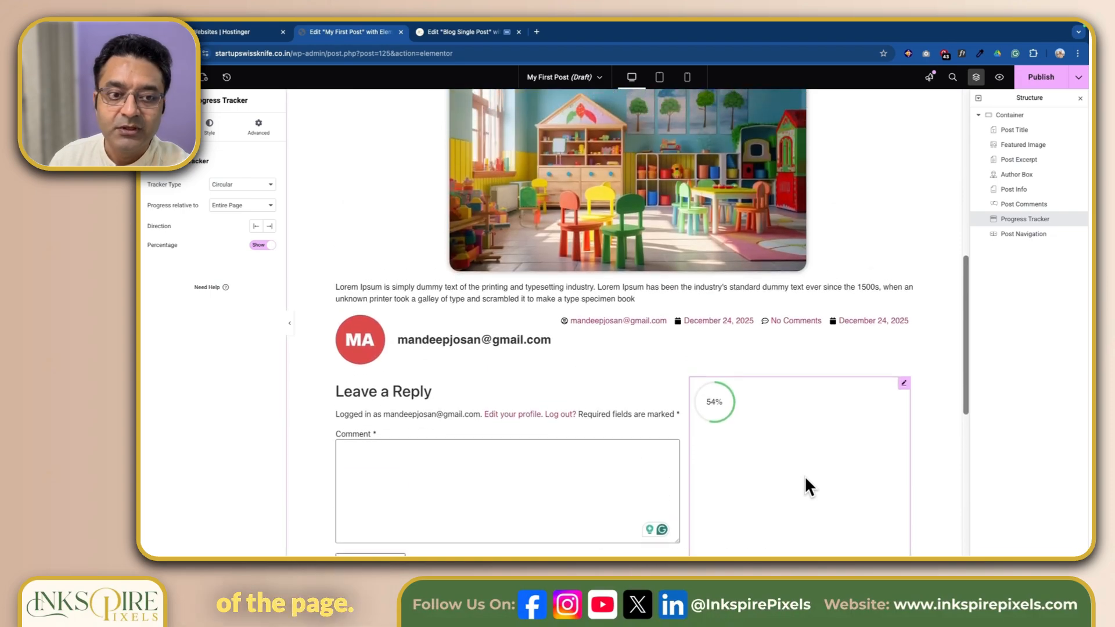
Step: Set the circular Progress Tracker's size to 200 px and open the style options for its percentage content
{"action": "left_click", "coordinate": [208, 125]}
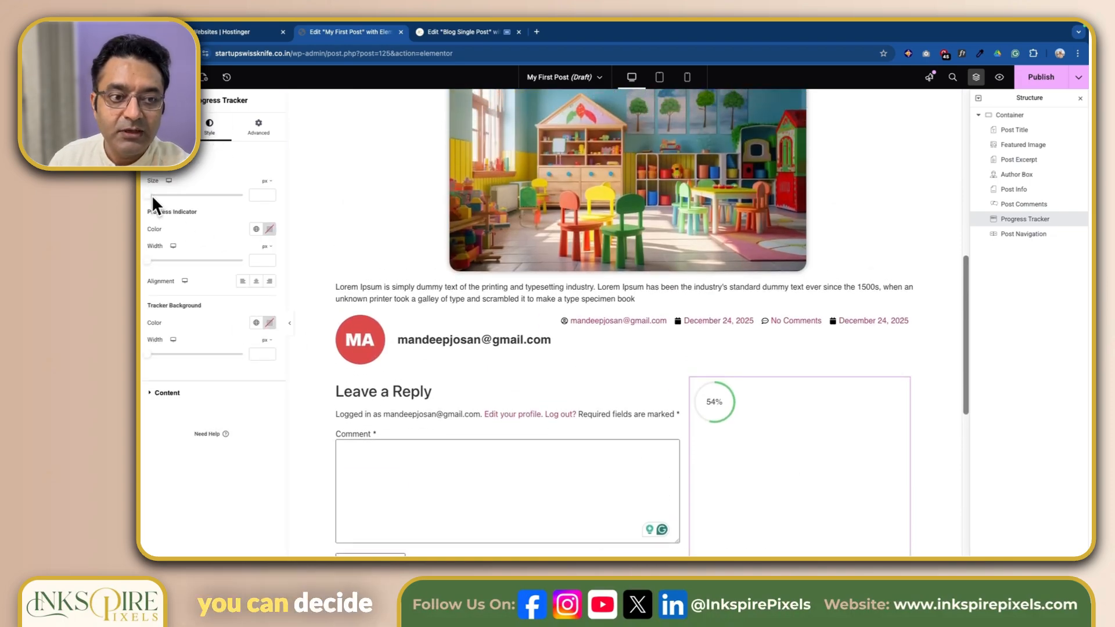
{"action": "left_click_drag", "start_coordinate": [150, 195], "coordinate": [249, 207]}
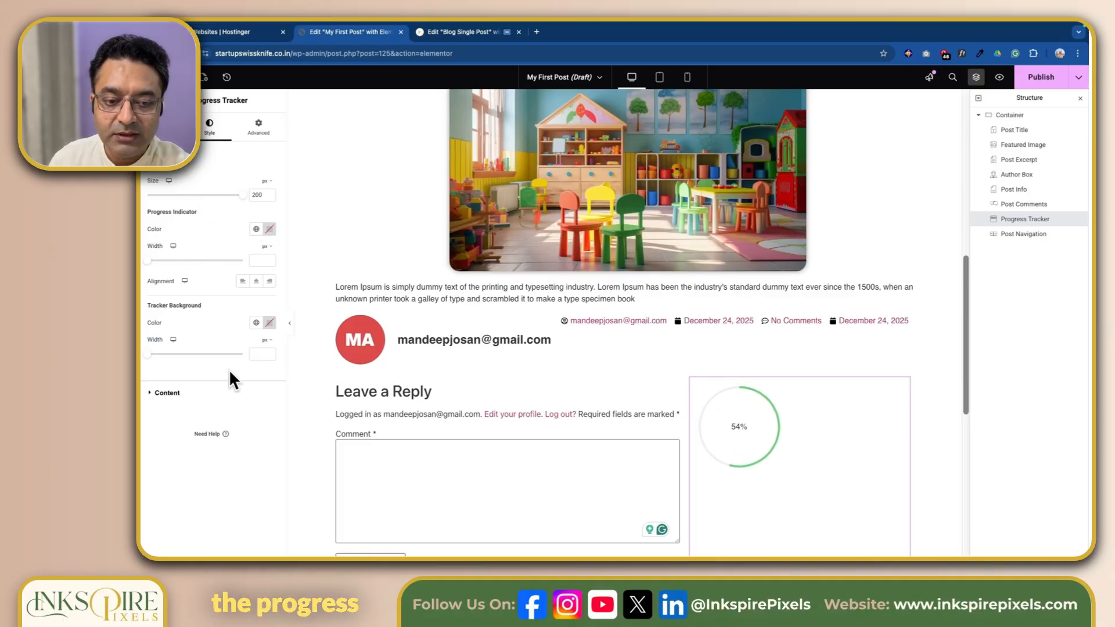
{"action": "left_click", "coordinate": [154, 393]}
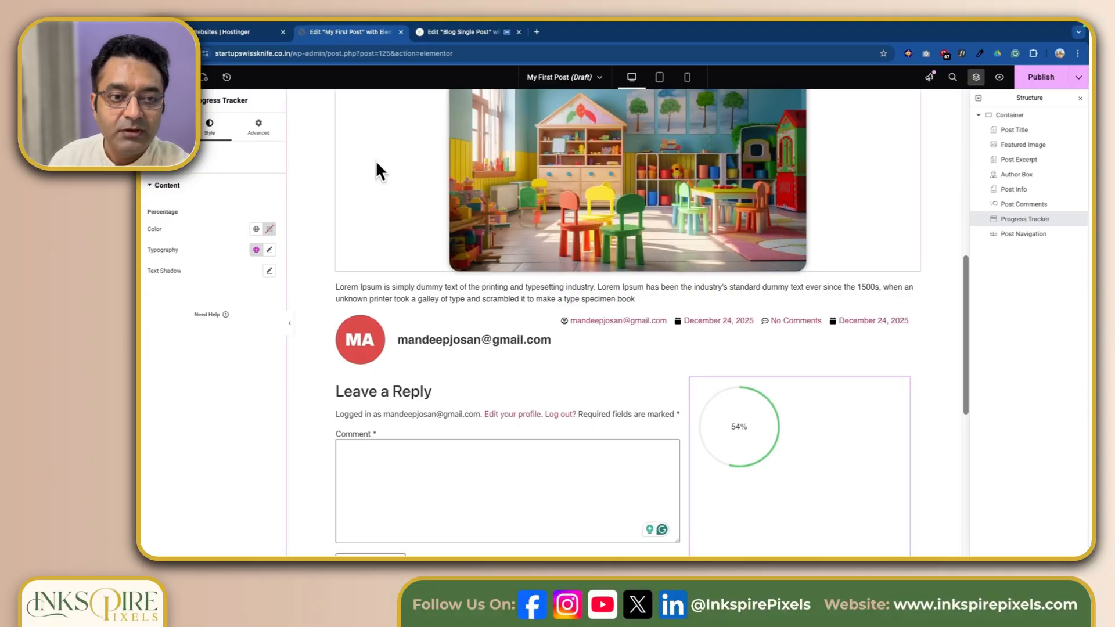
{"action": "scroll", "coordinate": [758, 487], "scroll_direction": "down", "scroll_amount": 3}
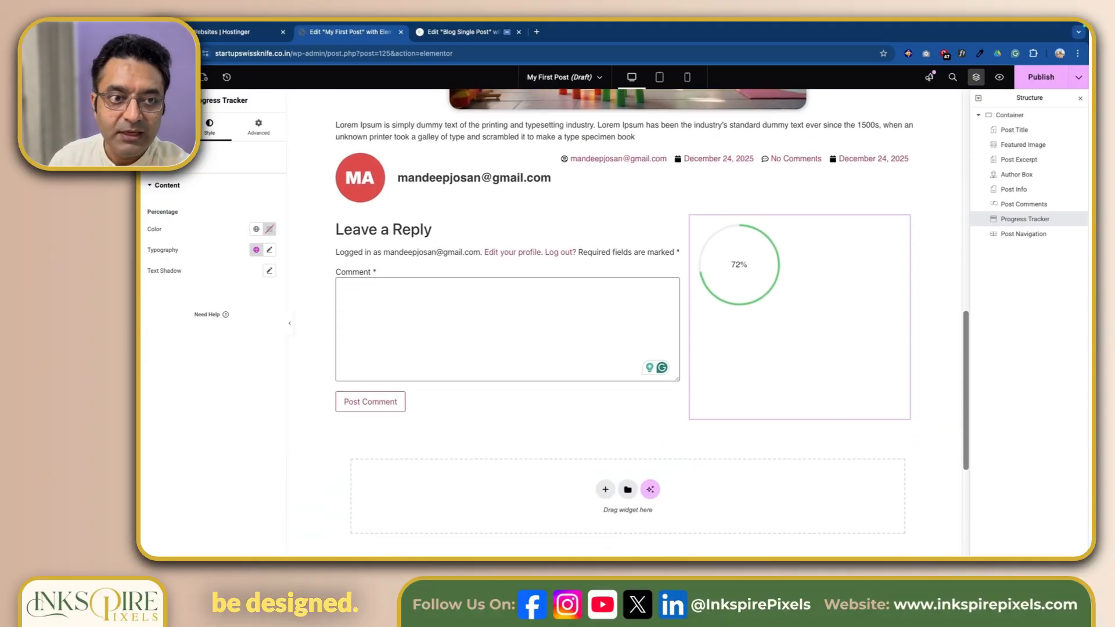
Step: Review the widgets in the Single category and the ones offered in the Pro category
{"action": "left_click", "coordinate": [180, 77]}
{"action": "scroll", "coordinate": [220, 377], "scroll_direction": "down", "scroll_amount": 3}
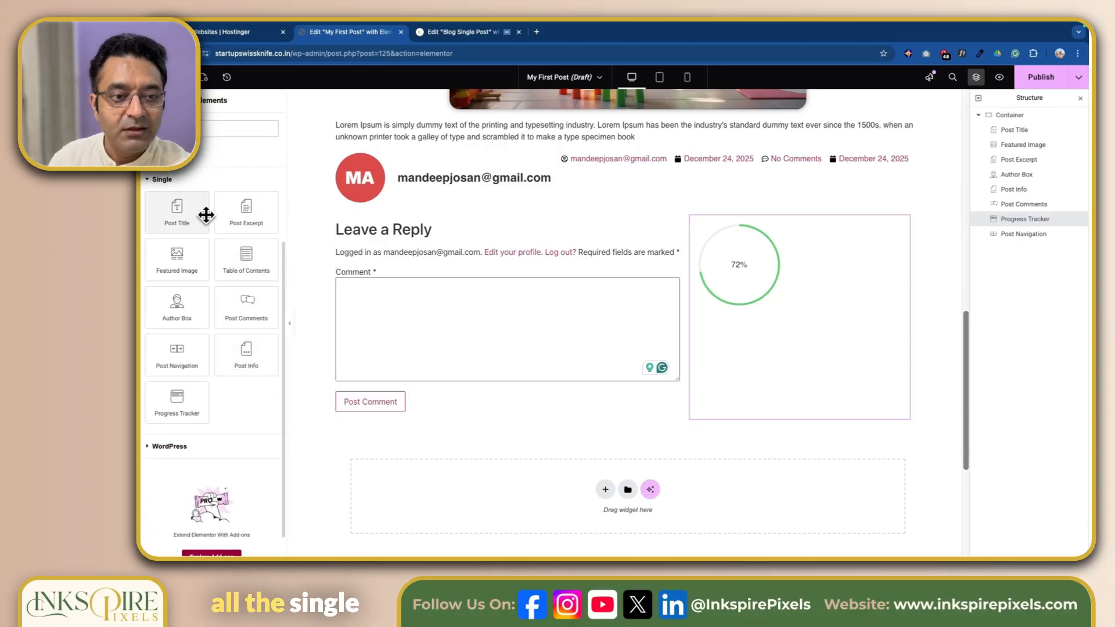
{"action": "scroll", "coordinate": [207, 216], "scroll_direction": "up", "scroll_amount": 1}
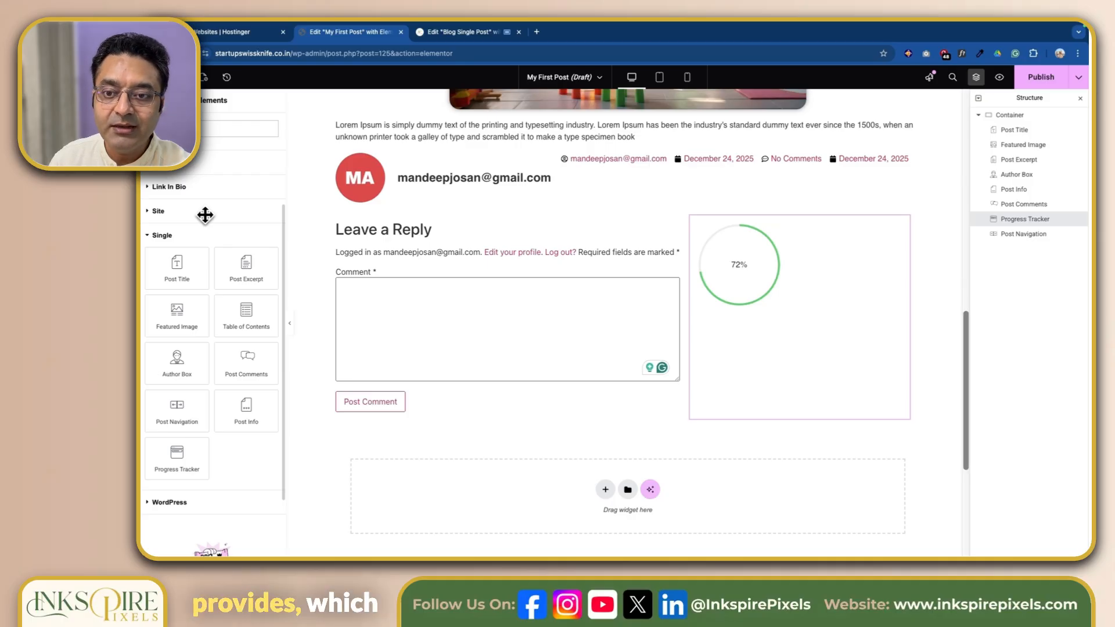
{"action": "scroll", "coordinate": [509, 229], "scroll_direction": "up", "scroll_amount": 2}
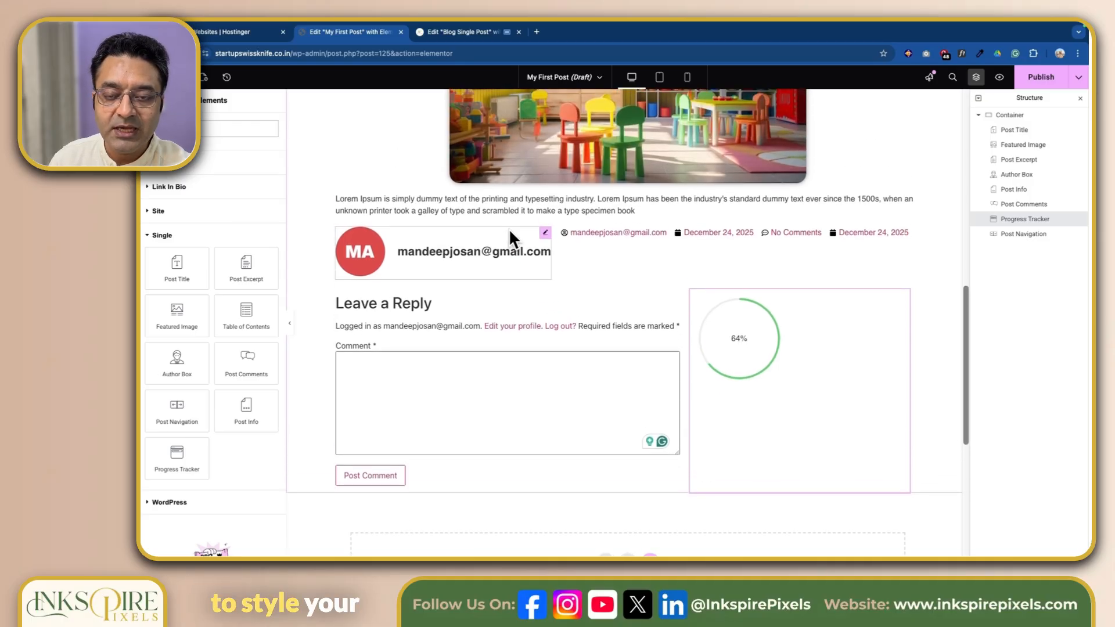
{"action": "scroll", "coordinate": [509, 228], "scroll_direction": "up", "scroll_amount": 1}
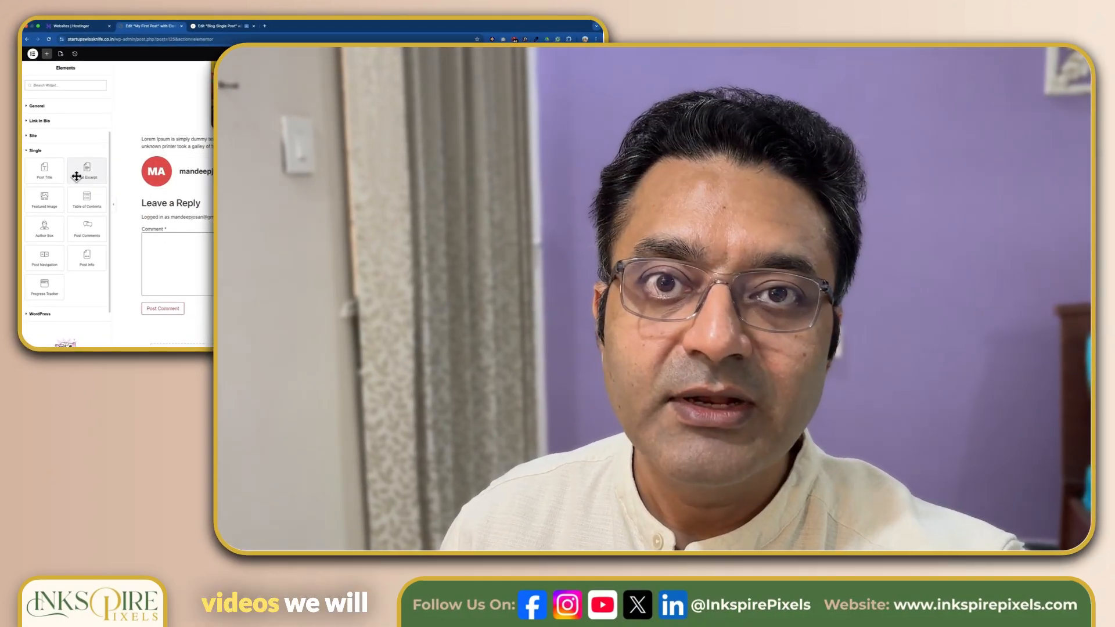
{"action": "scroll", "coordinate": [77, 176], "scroll_direction": "up", "scroll_amount": 3}
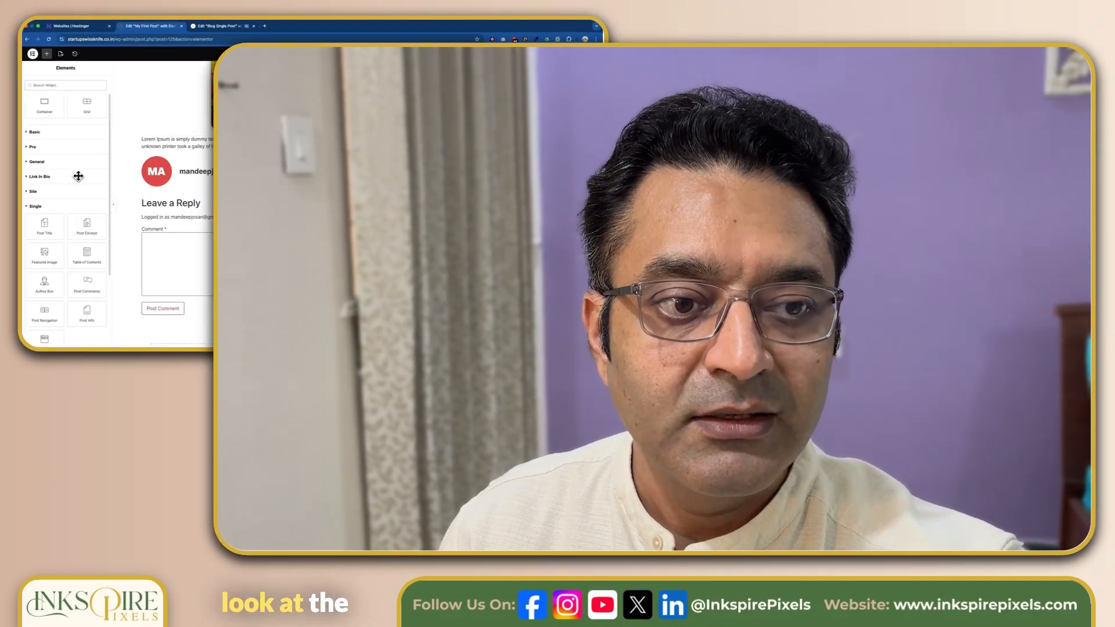
{"action": "left_click", "coordinate": [25, 146]}
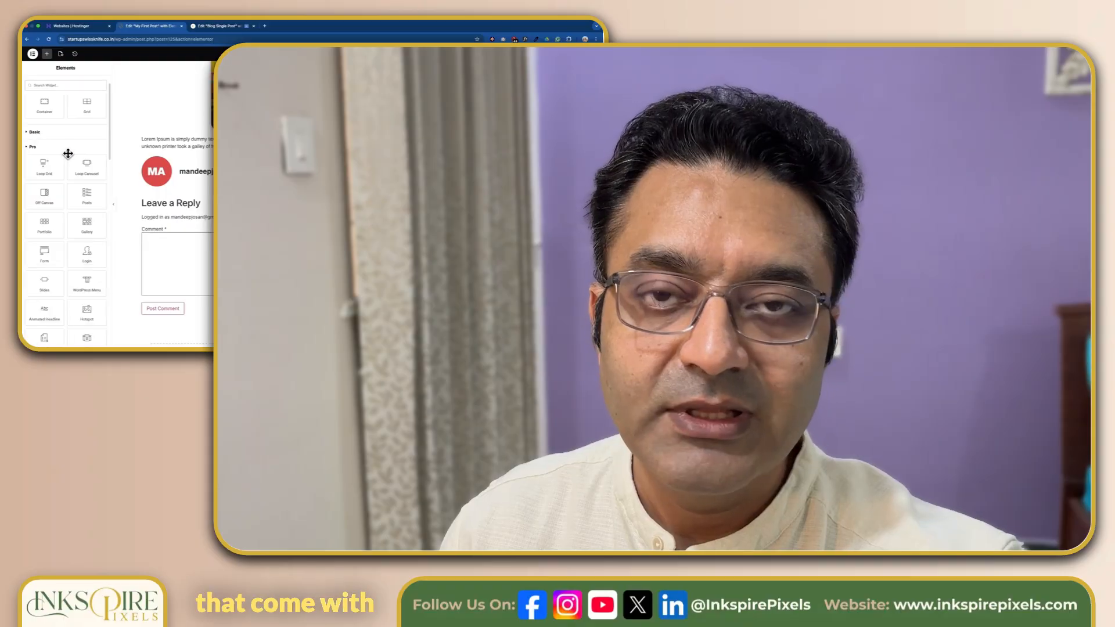
{"action": "scroll", "coordinate": [68, 153], "scroll_direction": "down", "scroll_amount": 2}
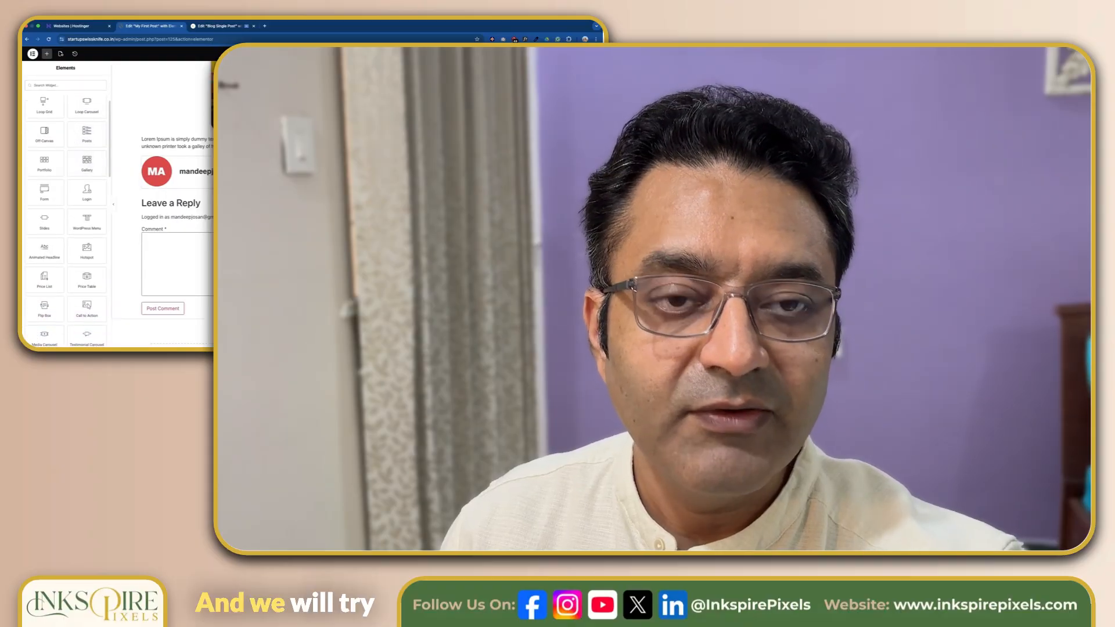